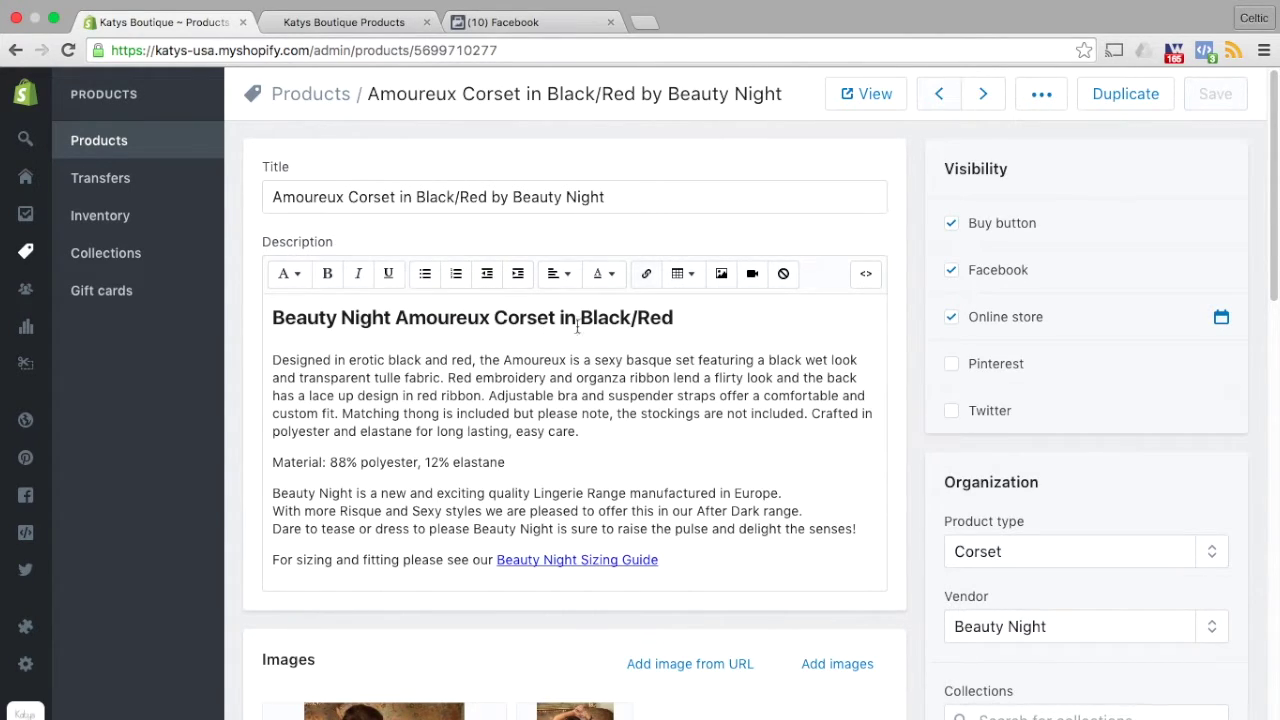
- Highlight the Amoureux corset's 'Corset' product type in the katyslingerie feed listing
{"action": "left_click", "coordinate": [355, 24]}
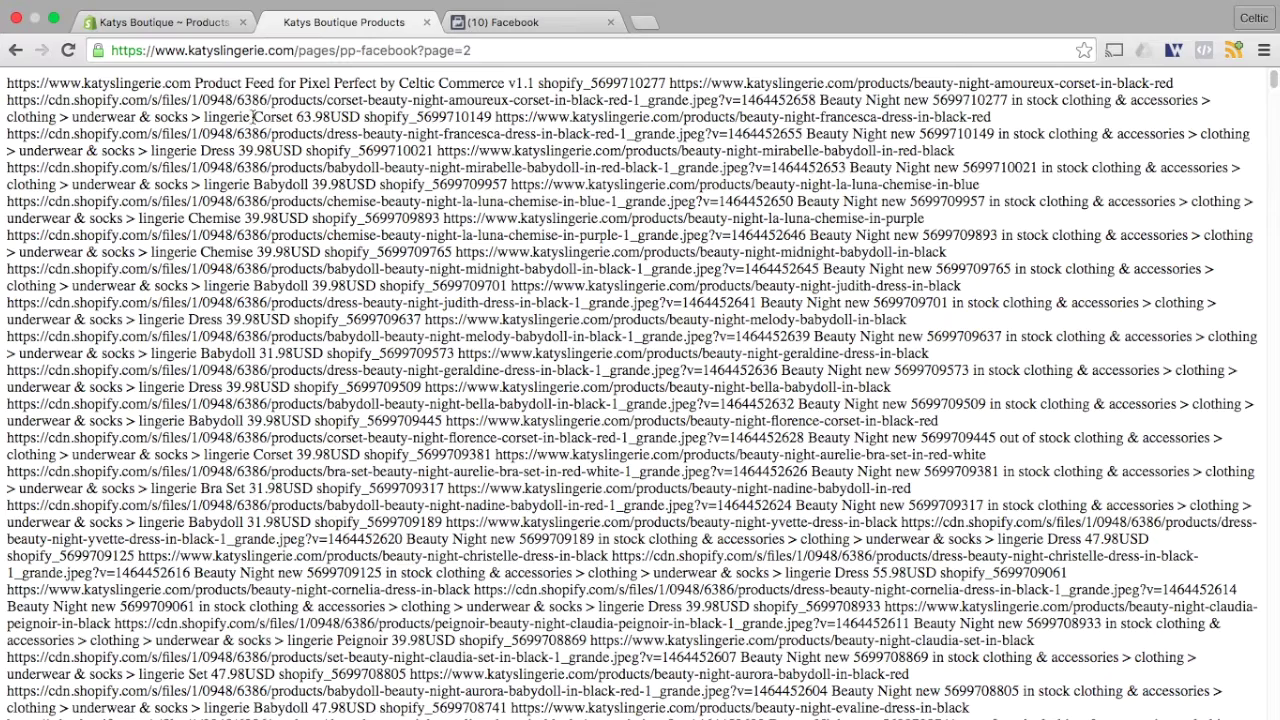
{"action": "left_click_drag", "start_coordinate": [253, 117], "coordinate": [292, 118]}
{"action": "left_click", "coordinate": [497, 24]}
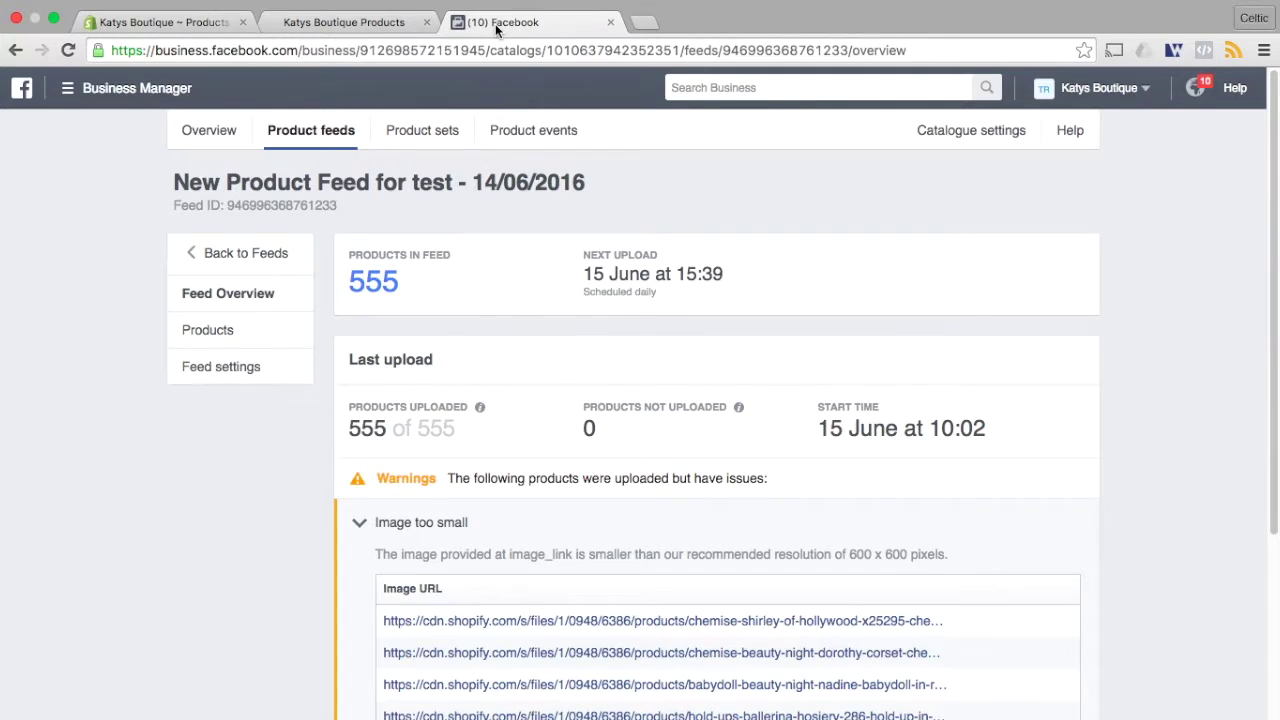
- Review the test feed's products and the Harper Dress details, then return to the Shopify corset page
{"action": "left_click", "coordinate": [215, 332]}
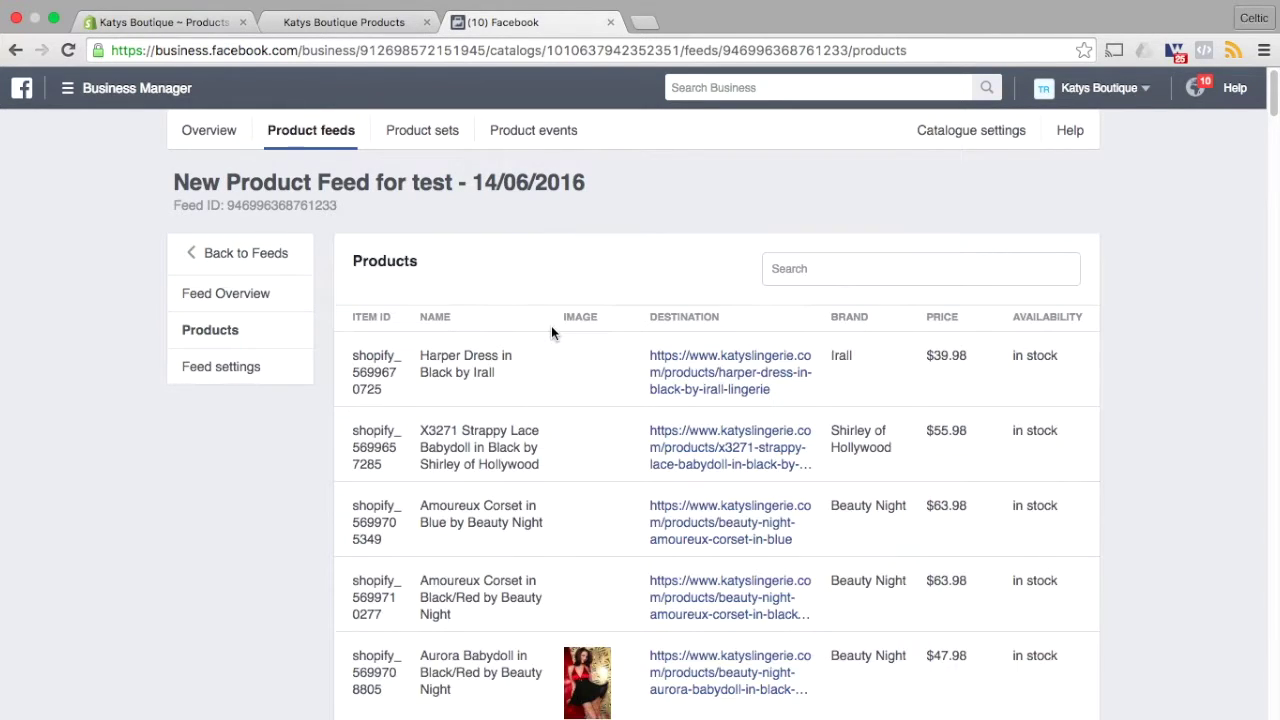
{"action": "left_click", "coordinate": [484, 365]}
{"action": "scroll", "coordinate": [689, 385], "scroll_direction": "down", "scroll_amount": 1}
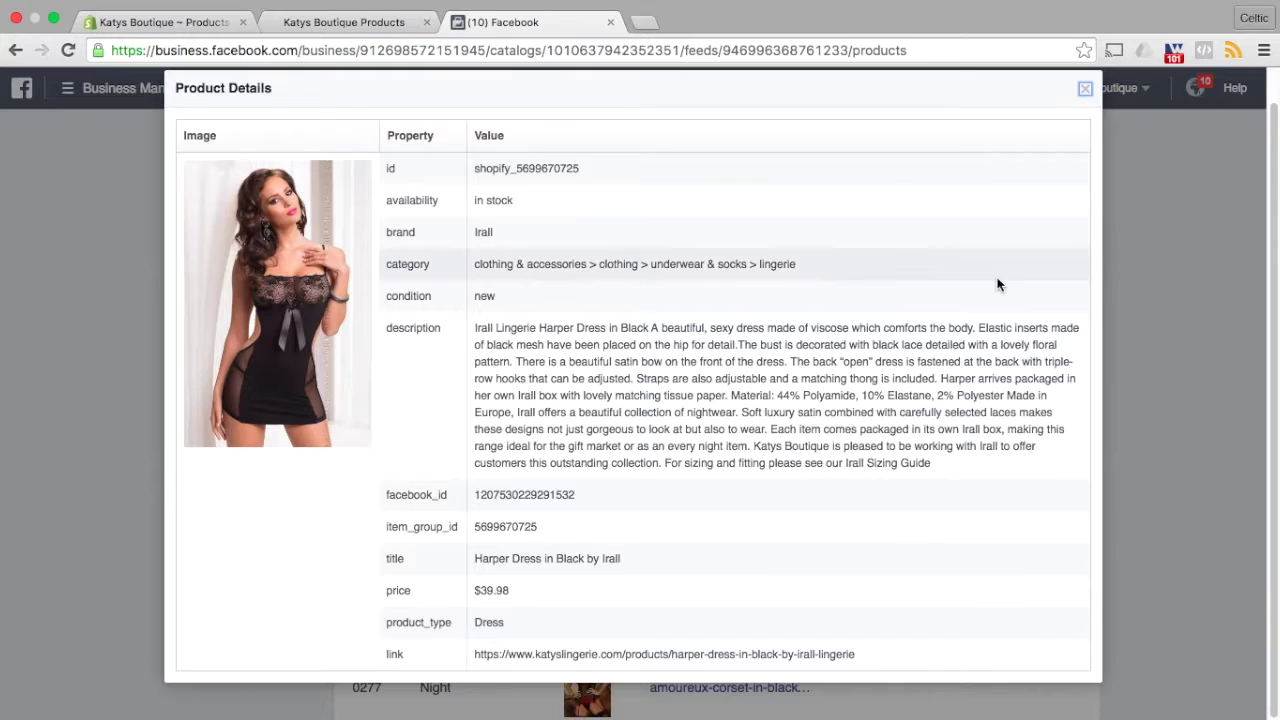
{"action": "left_click", "coordinate": [1087, 90]}
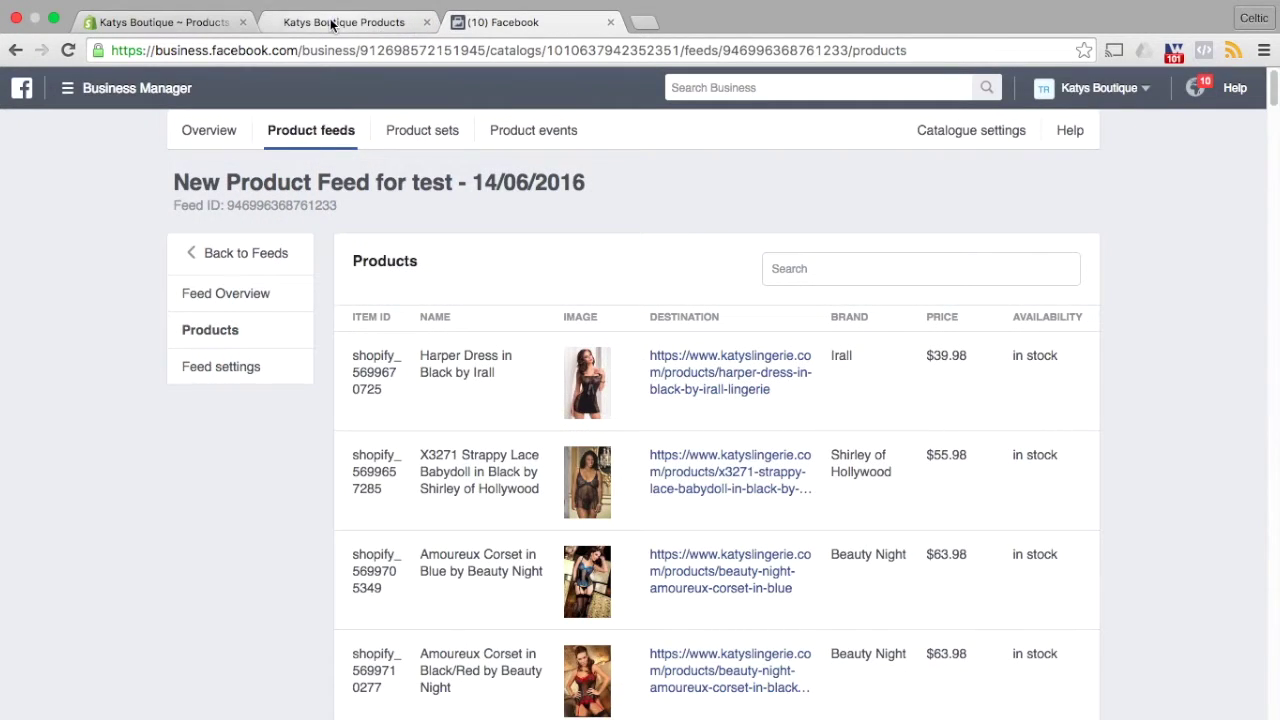
{"action": "left_click", "coordinate": [334, 21]}
{"action": "left_click", "coordinate": [197, 25]}
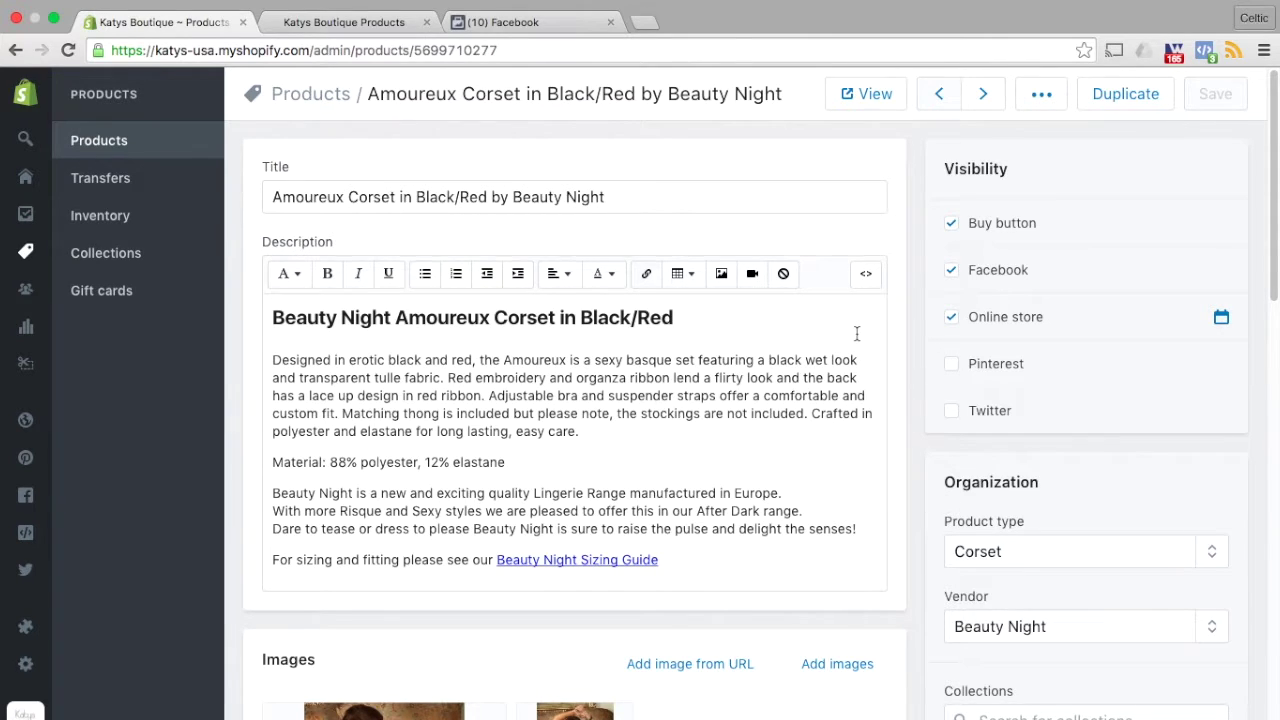
- Add the tag pp_test to the Amoureux Corset in Black/Red and save the product
{"action": "scroll", "coordinate": [861, 349], "scroll_direction": "down", "scroll_amount": 3}
{"action": "scroll", "coordinate": [856, 328], "scroll_direction": "down", "scroll_amount": 15}
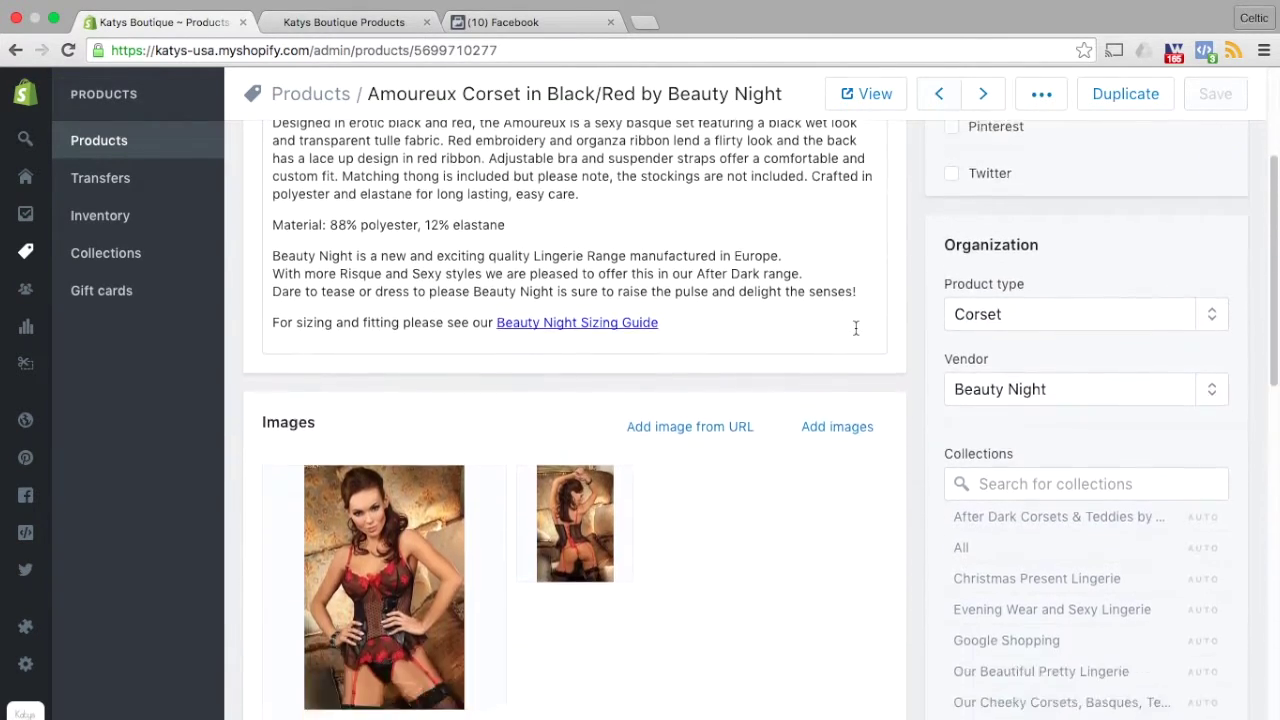
{"action": "scroll", "coordinate": [857, 334], "scroll_direction": "down", "scroll_amount": 2}
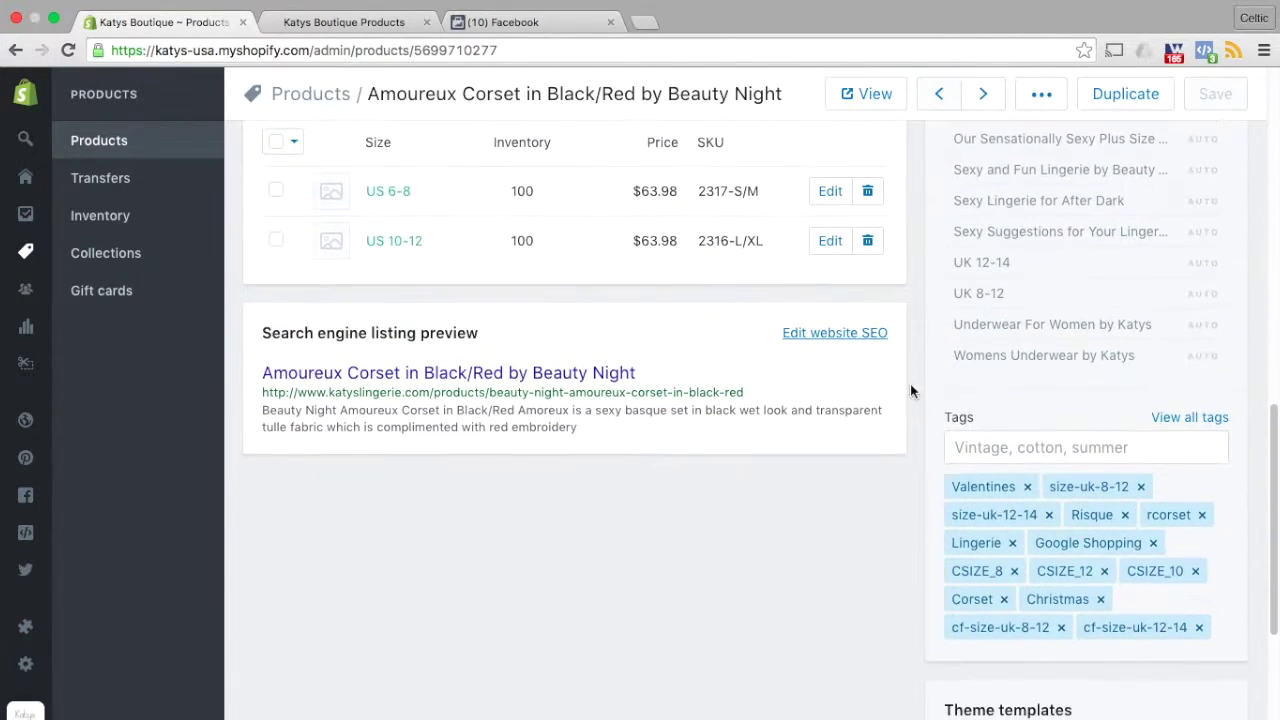
{"action": "left_click", "coordinate": [984, 447]}
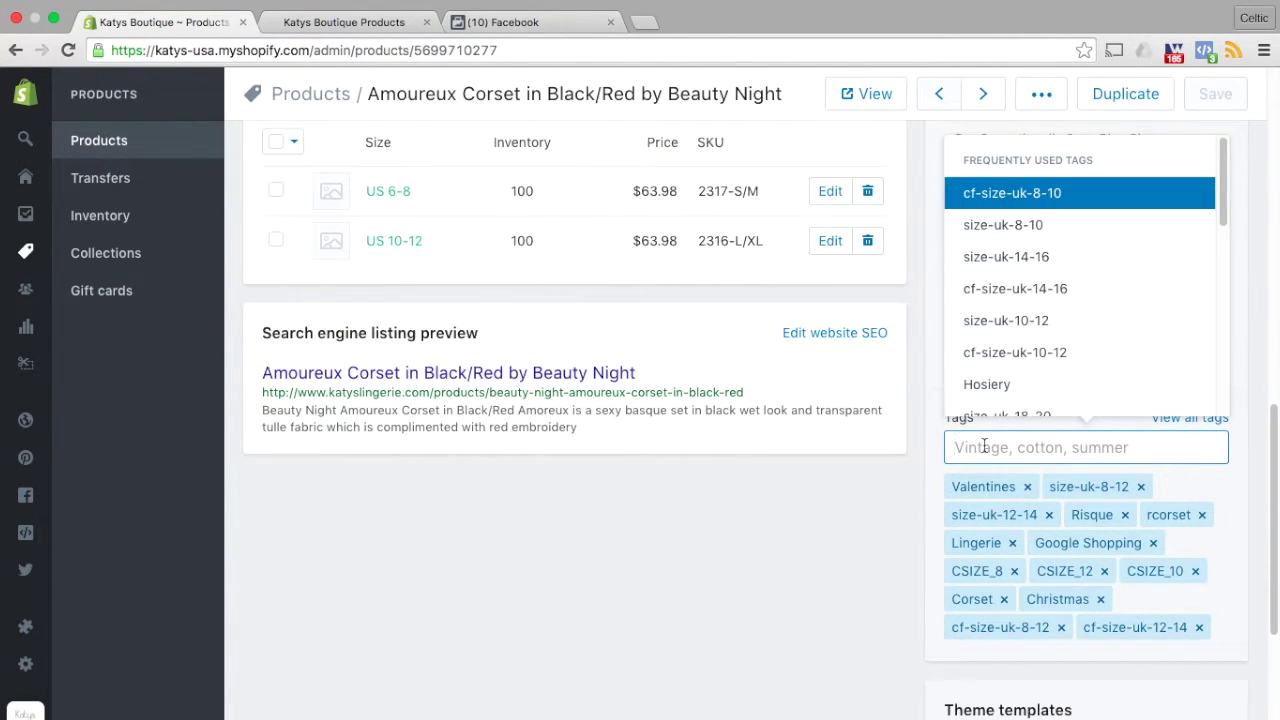
{"action": "type", "text": "PP"}
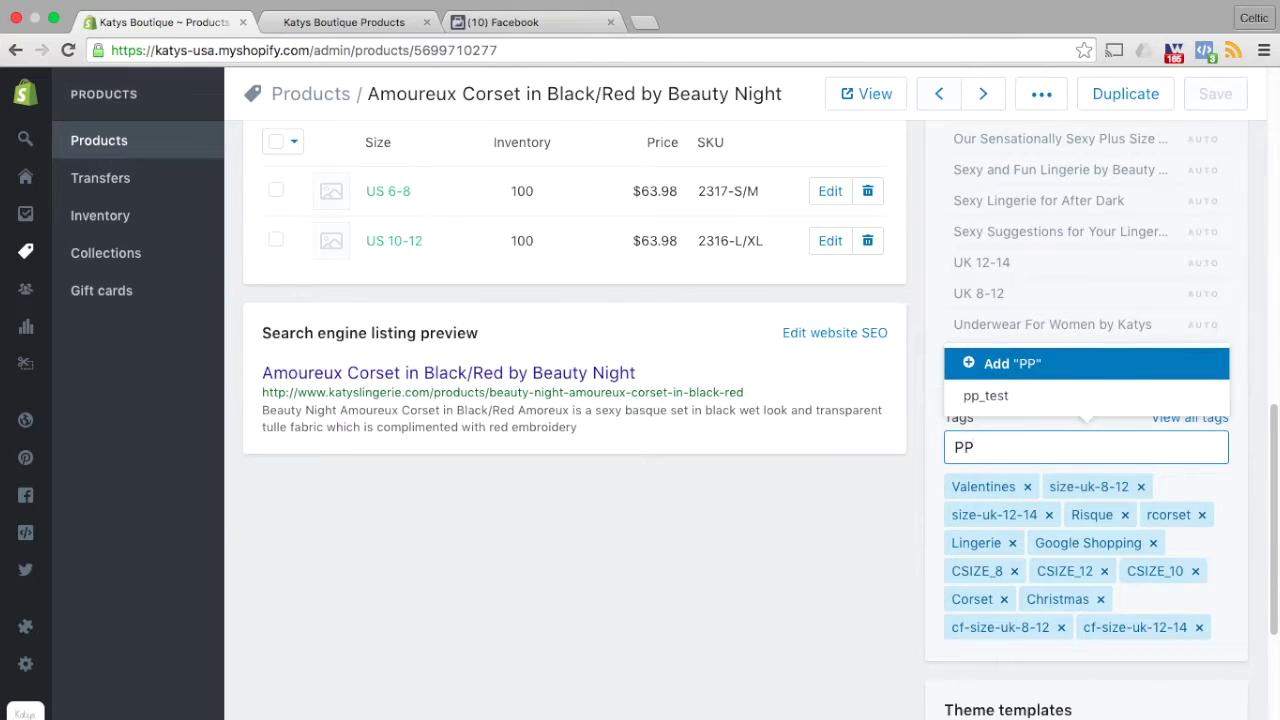
{"action": "key", "text": "BackSpace"}
{"action": "key", "text": "BackSpace"}
{"action": "type", "text": "pp_test"}
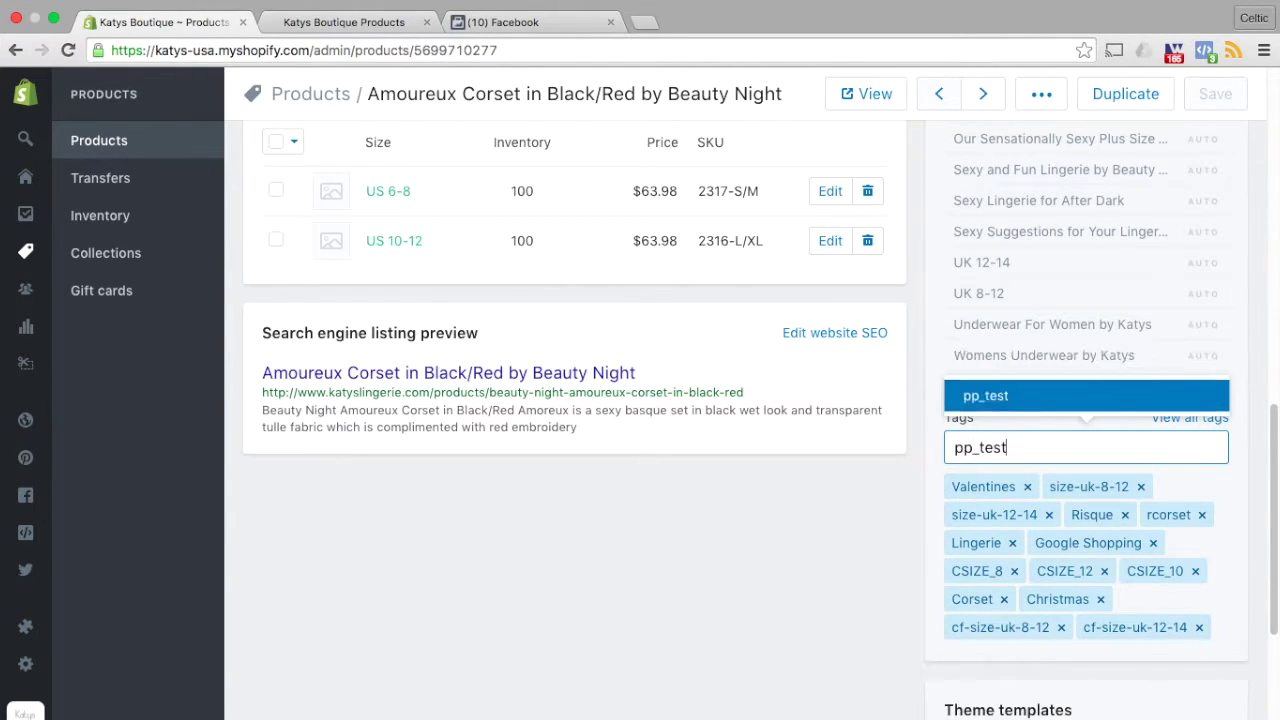
{"action": "key", "text": "Return"}
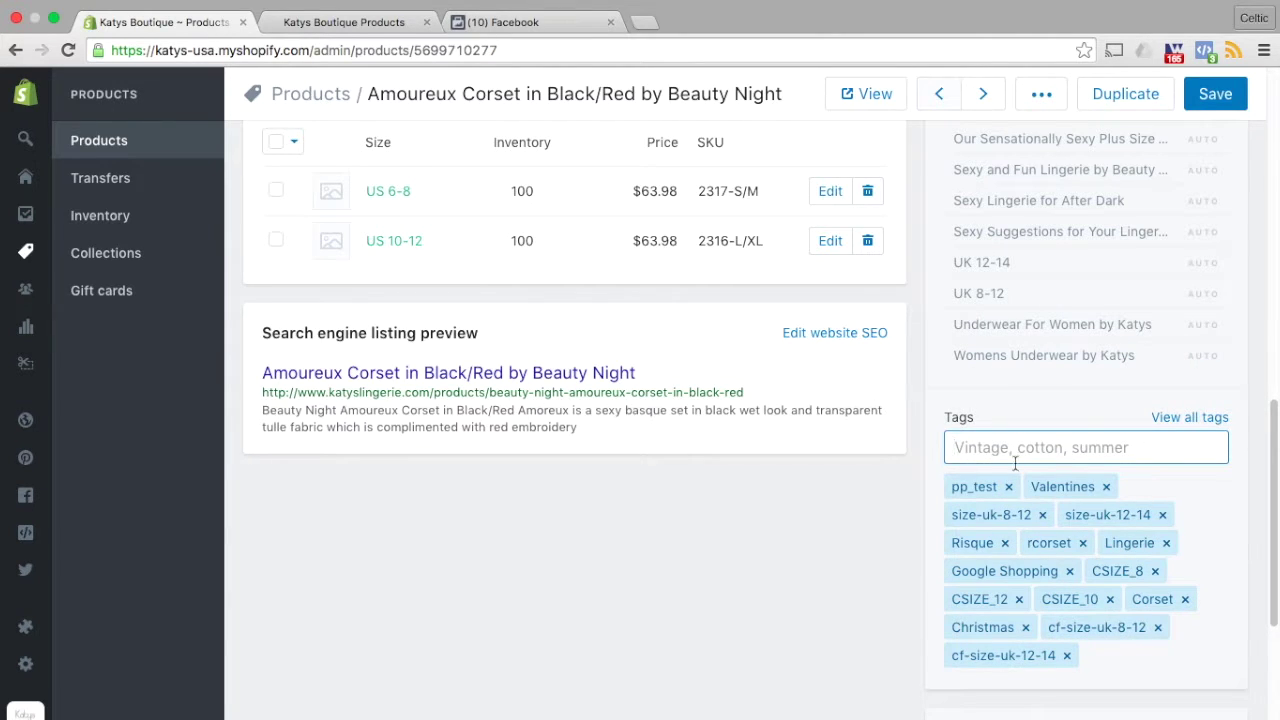
{"action": "left_click", "coordinate": [1213, 95]}
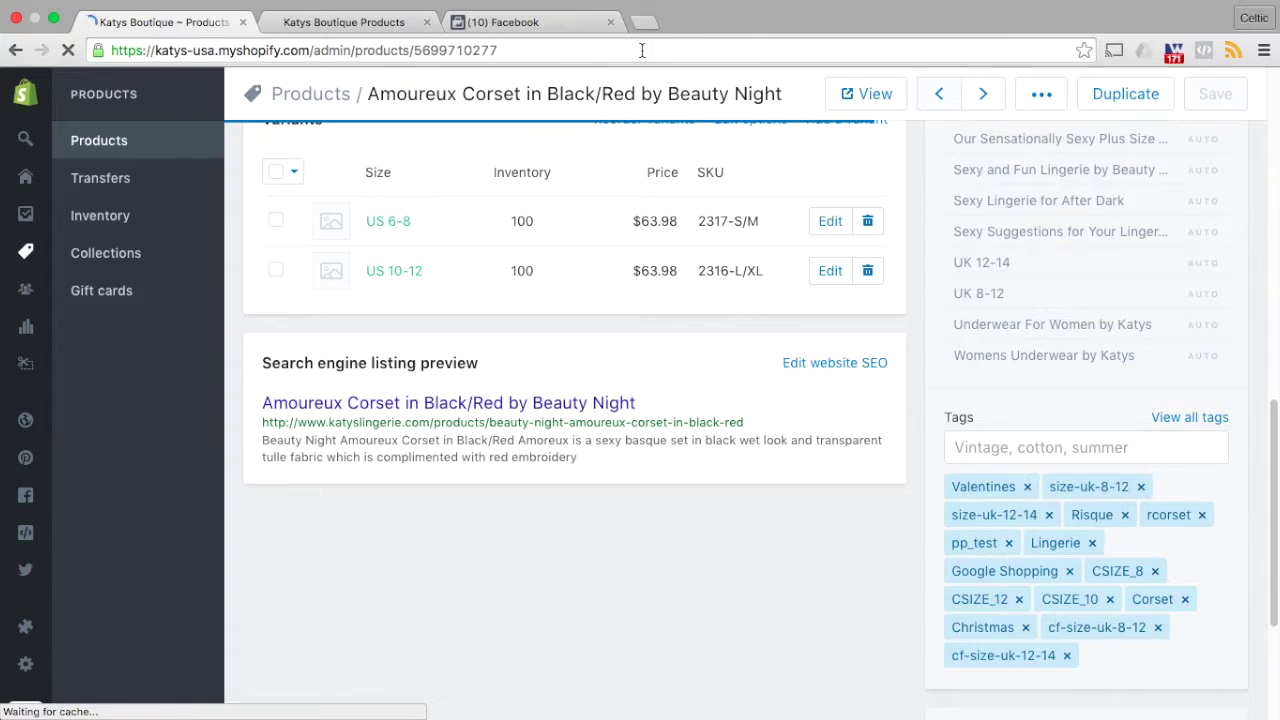
- Reload the katyslingerie feed so the corset's product type shows 'Corset, Test'
{"action": "left_click", "coordinate": [359, 26]}
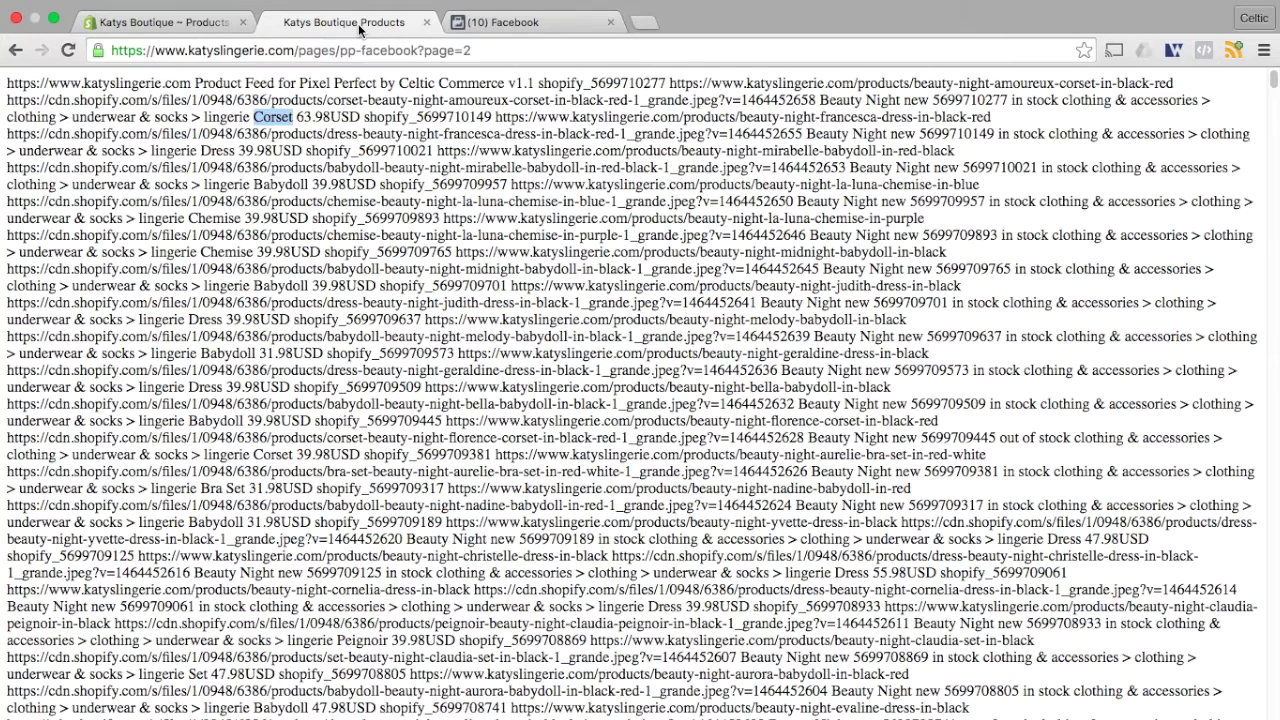
{"action": "left_click", "coordinate": [68, 50]}
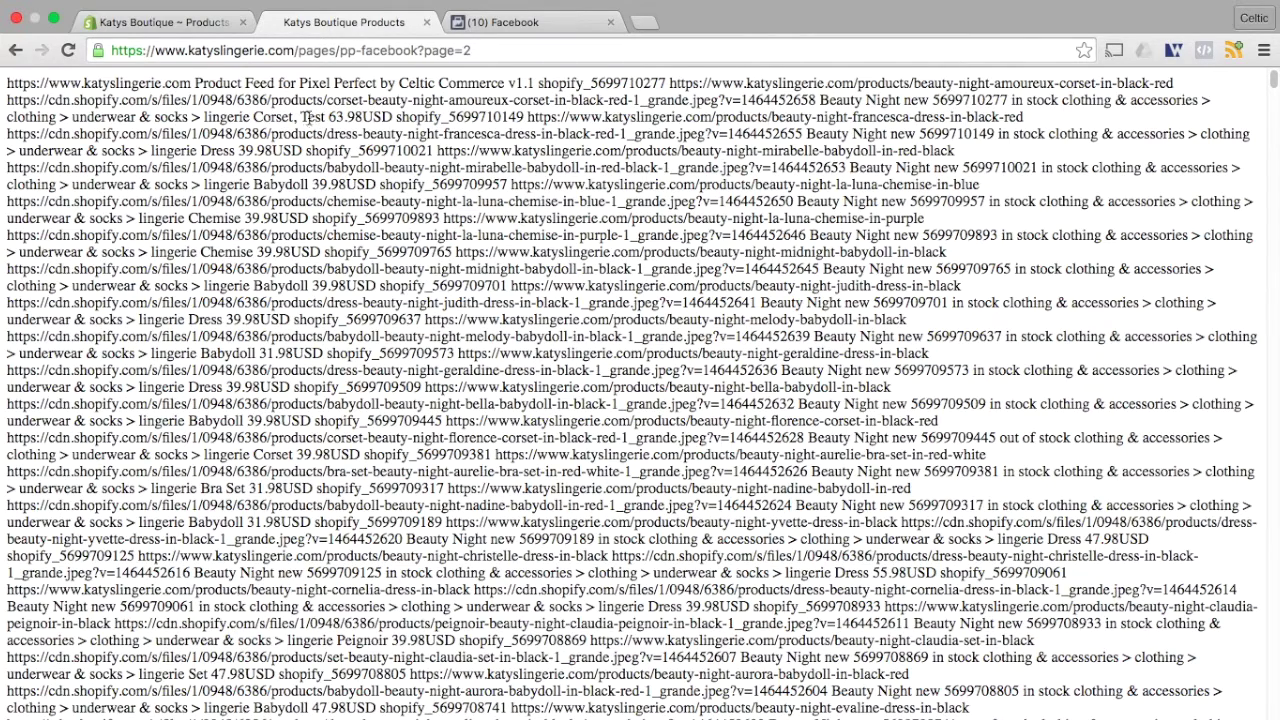
{"action": "left_click", "coordinate": [492, 24]}
- Glance at the Harper Dress details, then go back to the catalogue's feed list
{"action": "left_click", "coordinate": [479, 365]}
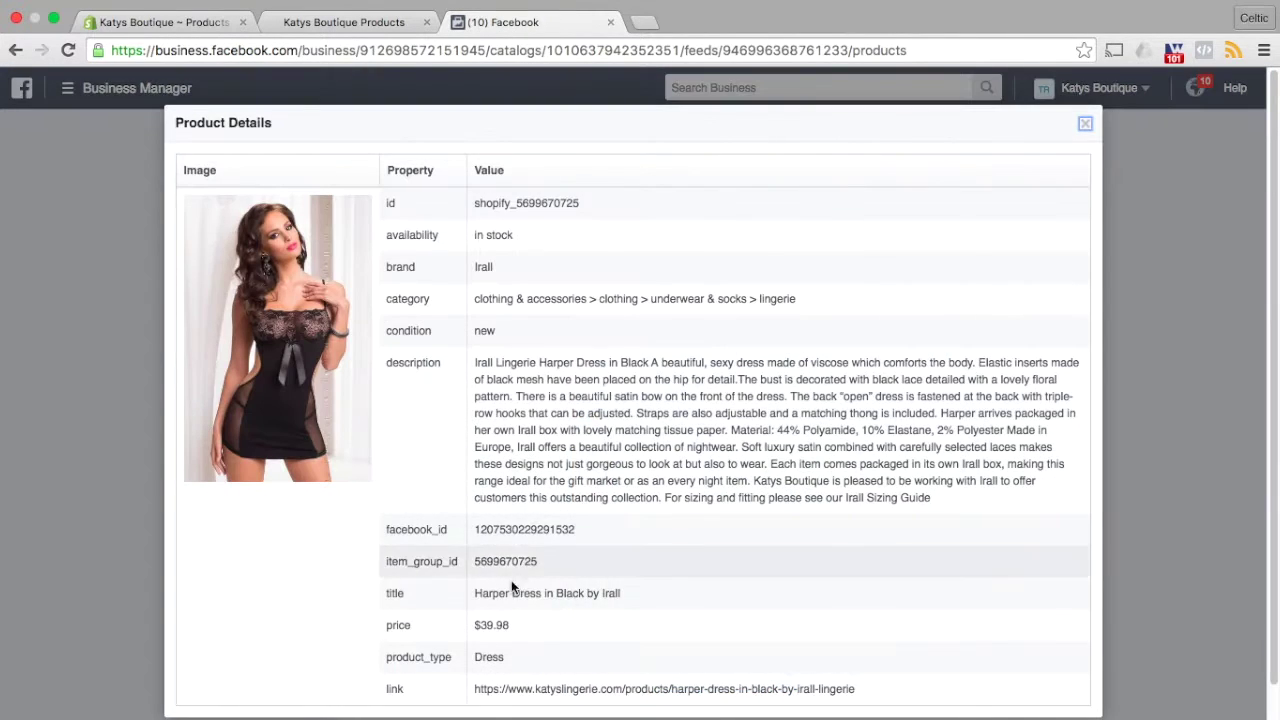
{"action": "left_click", "coordinate": [1085, 123]}
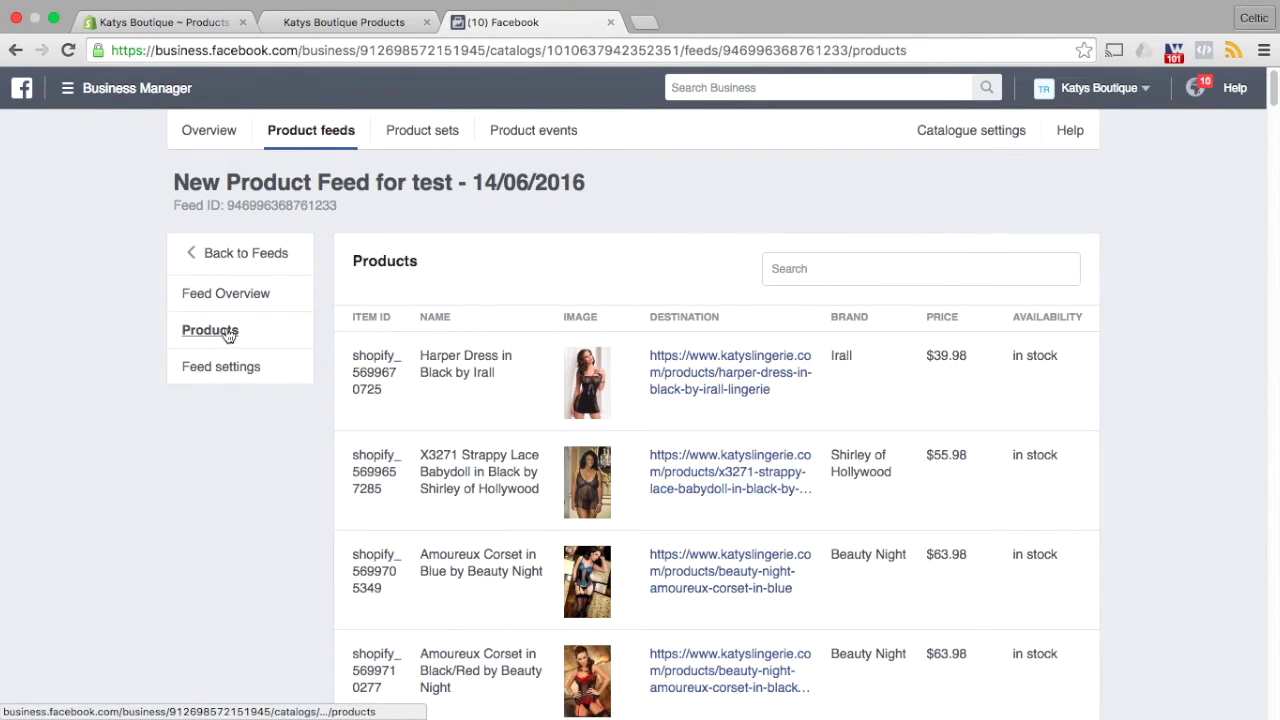
{"action": "left_click", "coordinate": [252, 256]}
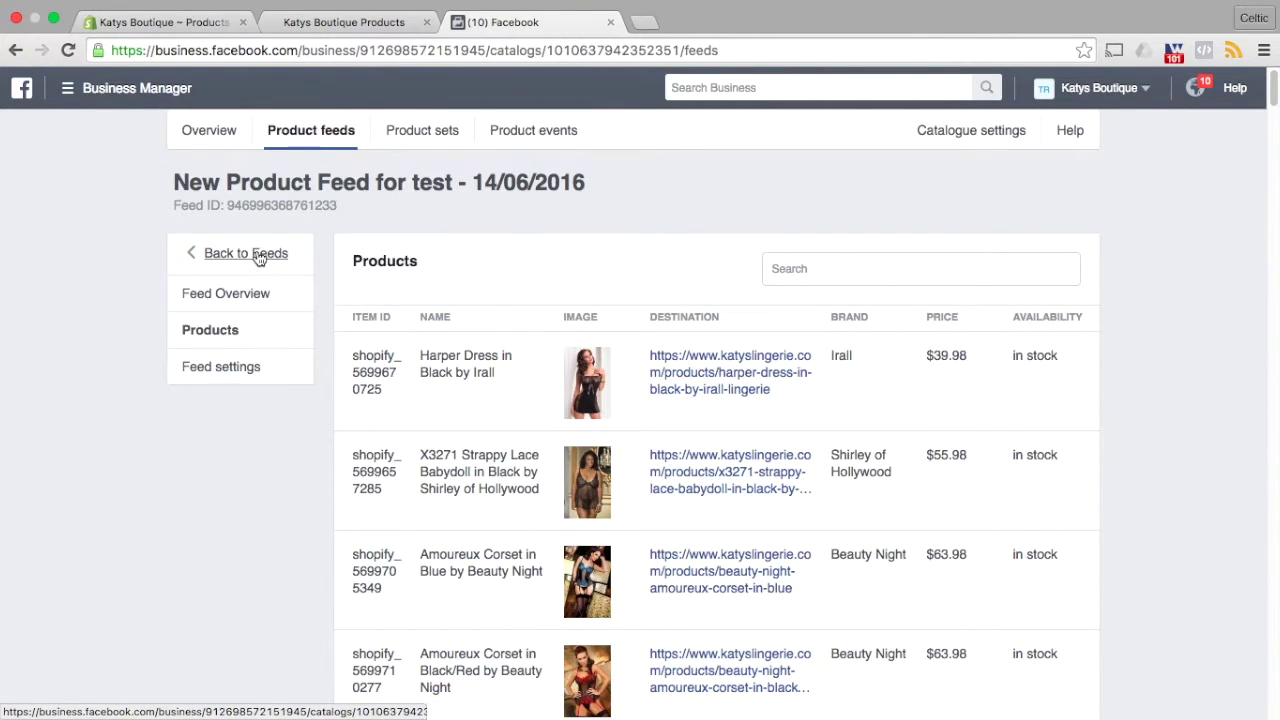
- Run Fetch Now on the New Product Feed for test to re-upload it from its server
{"action": "left_click", "coordinate": [283, 476]}
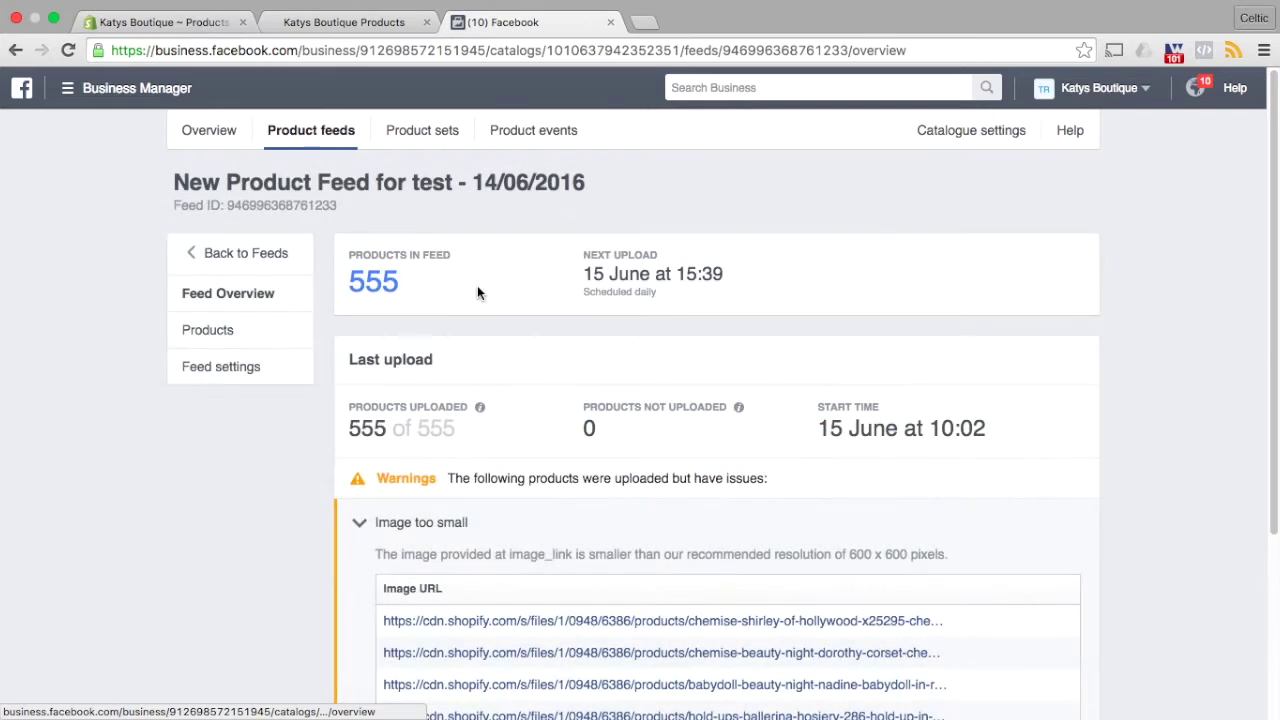
{"action": "scroll", "coordinate": [502, 306], "scroll_direction": "down", "scroll_amount": 3}
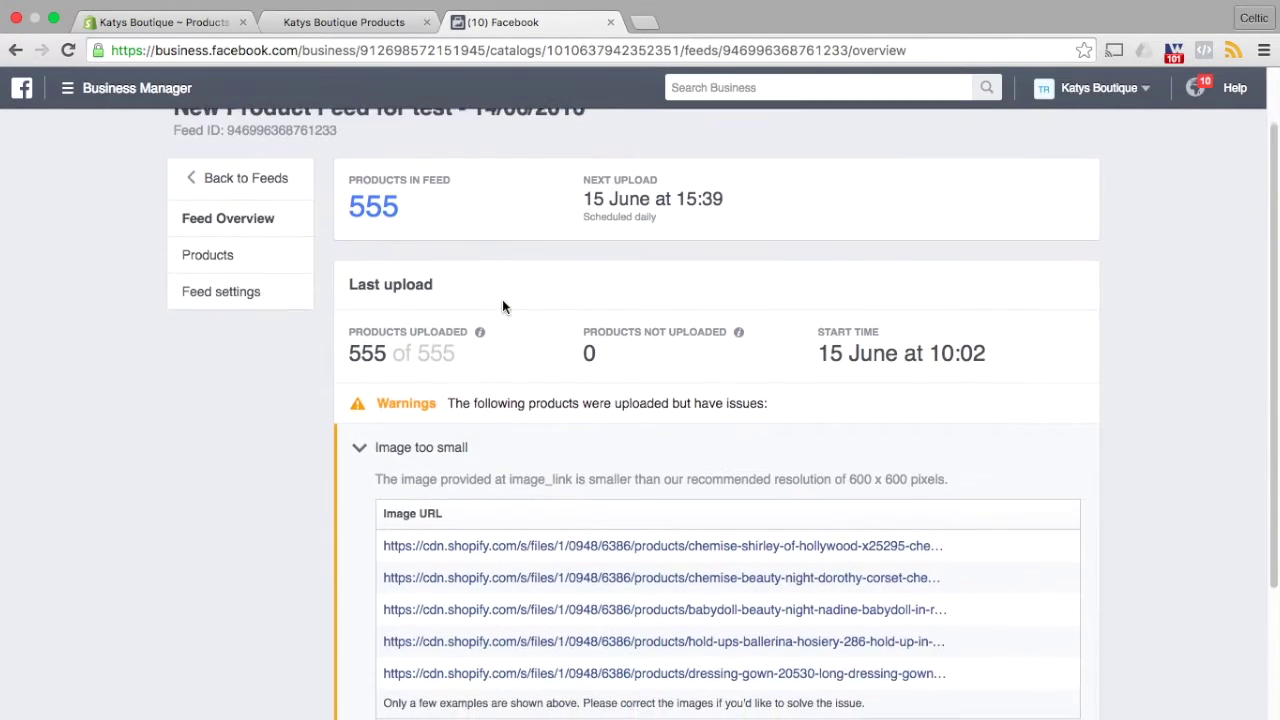
{"action": "scroll", "coordinate": [502, 306], "scroll_direction": "up", "scroll_amount": 3}
{"action": "left_click", "coordinate": [245, 367]}
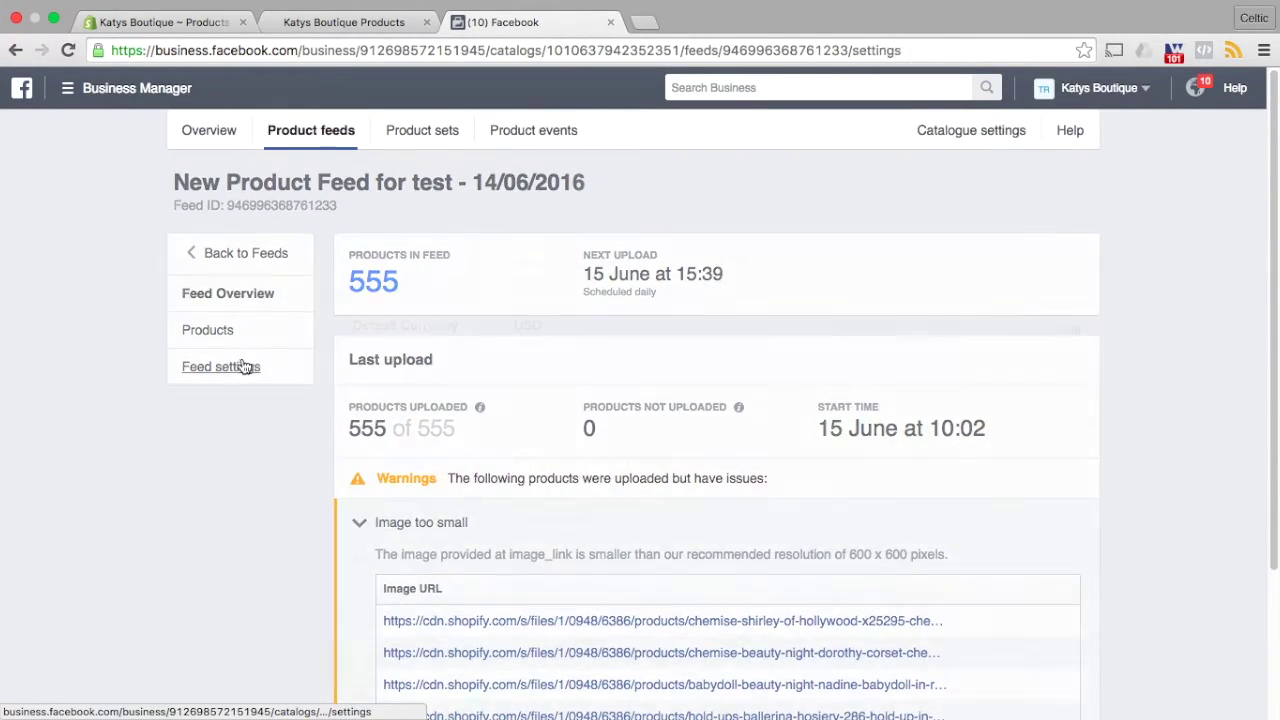
{"action": "left_click", "coordinate": [552, 517]}
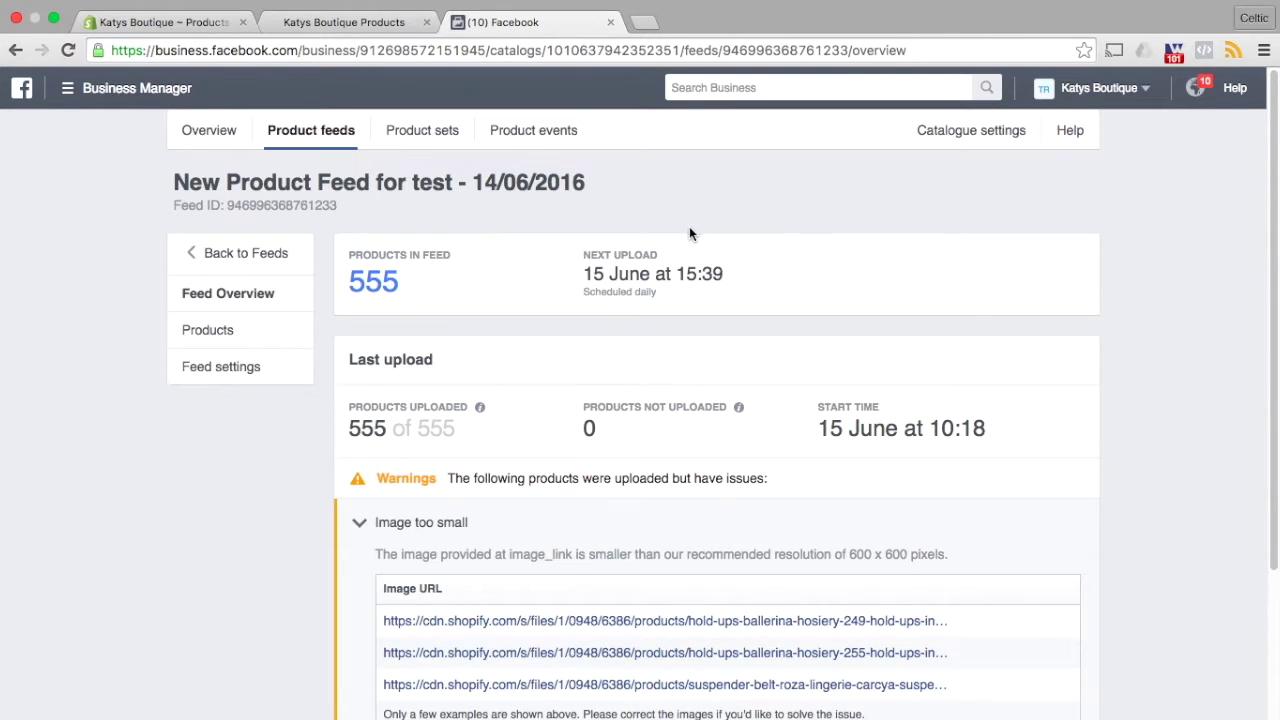
- Begin a new product set under Product sets and enter its name, test
{"action": "left_click", "coordinate": [427, 138]}
{"action": "left_click", "coordinate": [995, 277]}
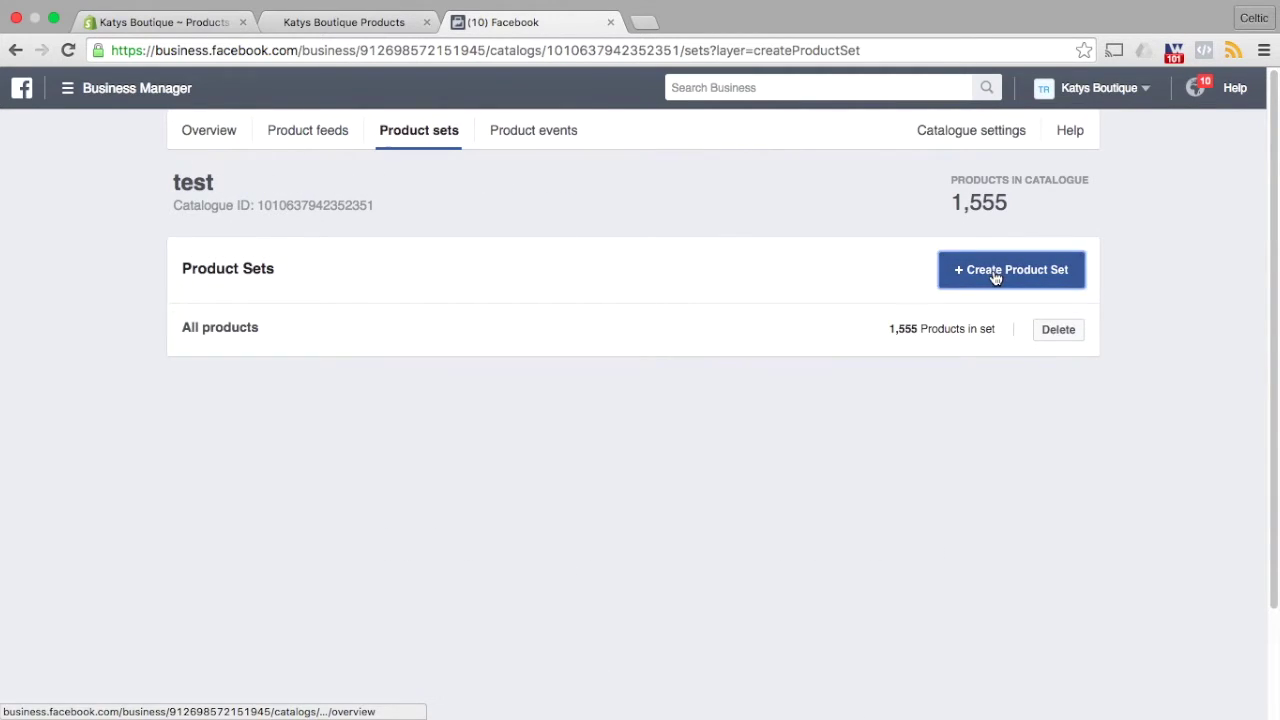
{"action": "left_click", "coordinate": [581, 397]}
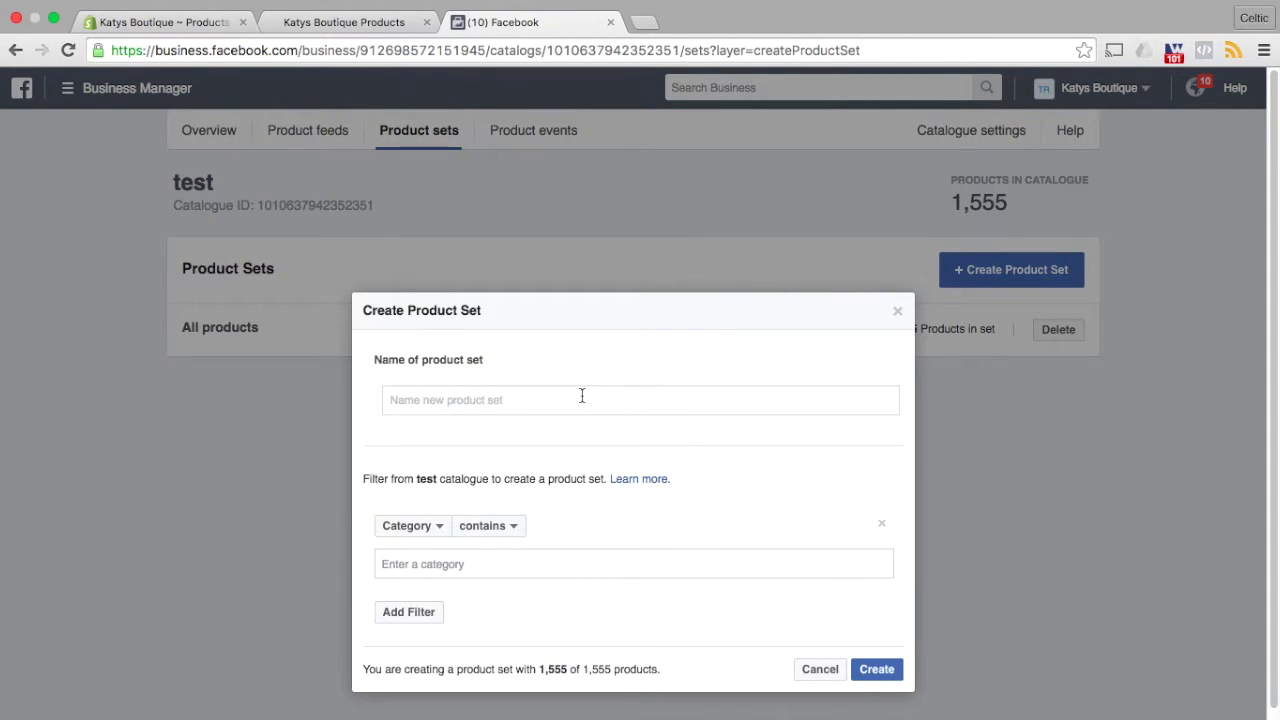
{"action": "type", "text": "tes"}
- Cross-check the Shopify tag and the feed's 'Test' product type before returning to the set
{"action": "left_click", "coordinate": [188, 28]}
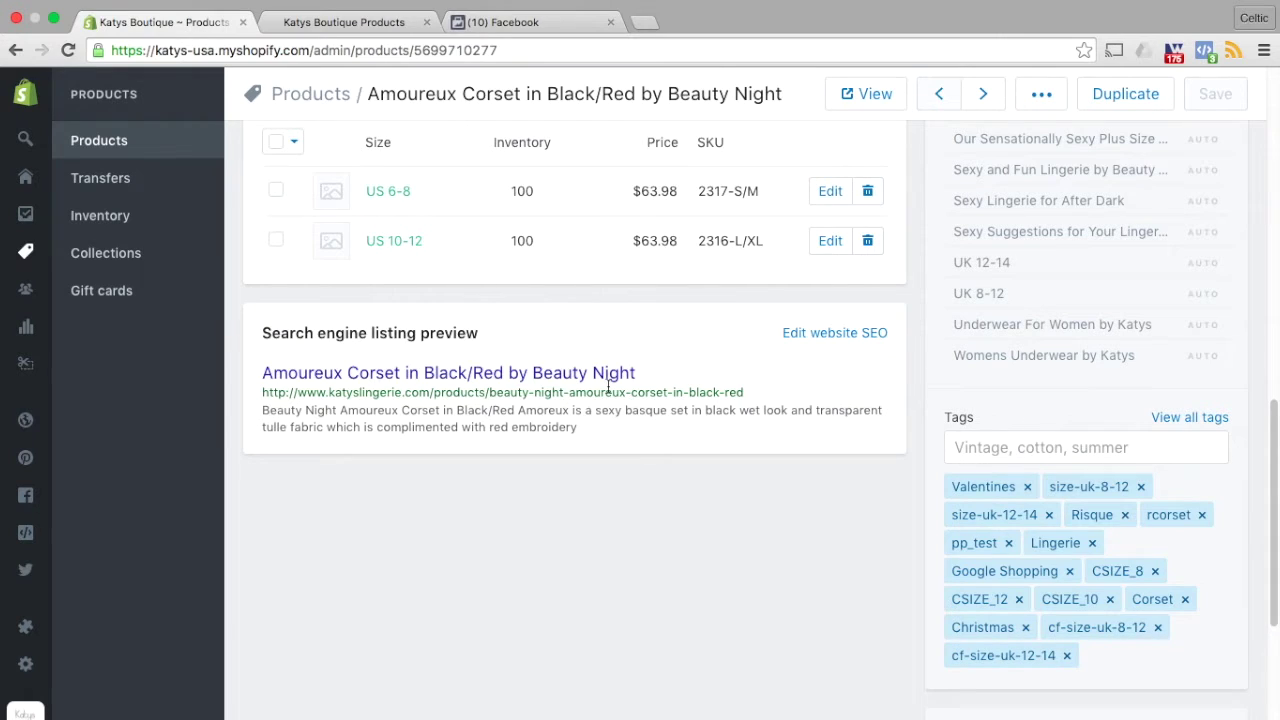
{"action": "left_click", "coordinate": [310, 24]}
{"action": "left_click_drag", "start_coordinate": [327, 117], "coordinate": [304, 117]}
{"action": "left_click", "coordinate": [505, 22]}
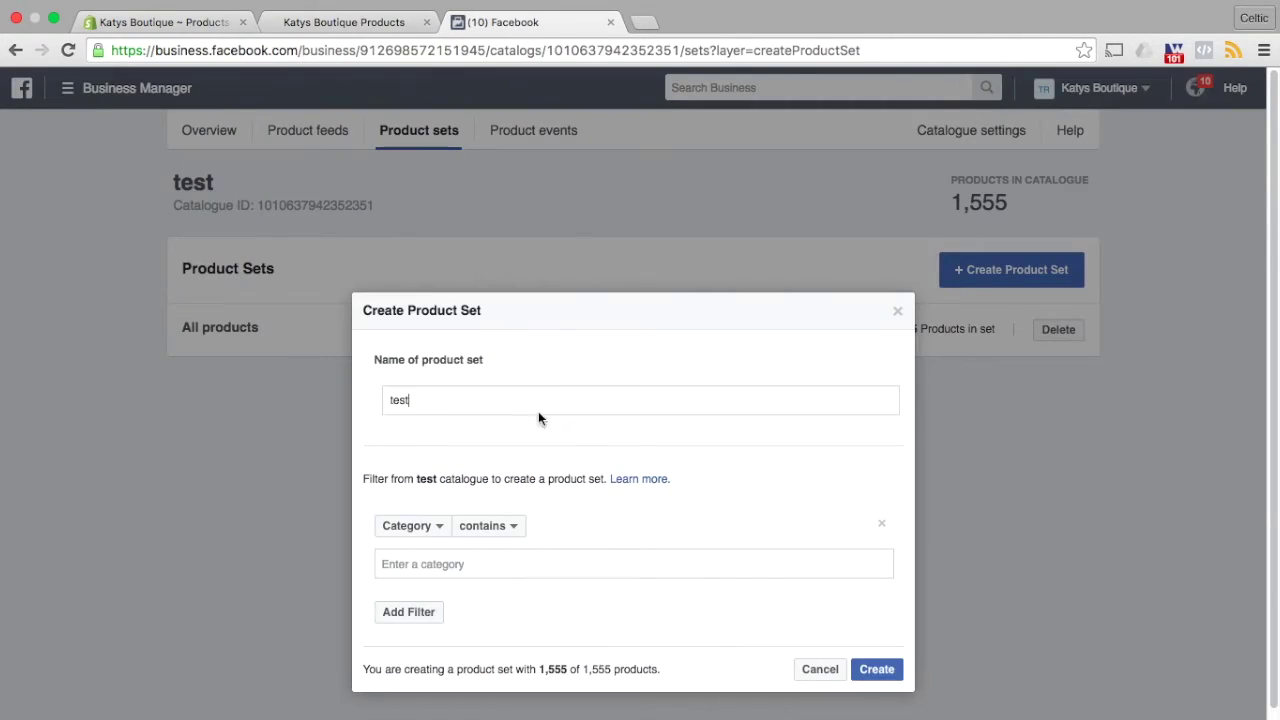
- Filter the set to Product type contains 'test' and create it
{"action": "left_click", "coordinate": [440, 528]}
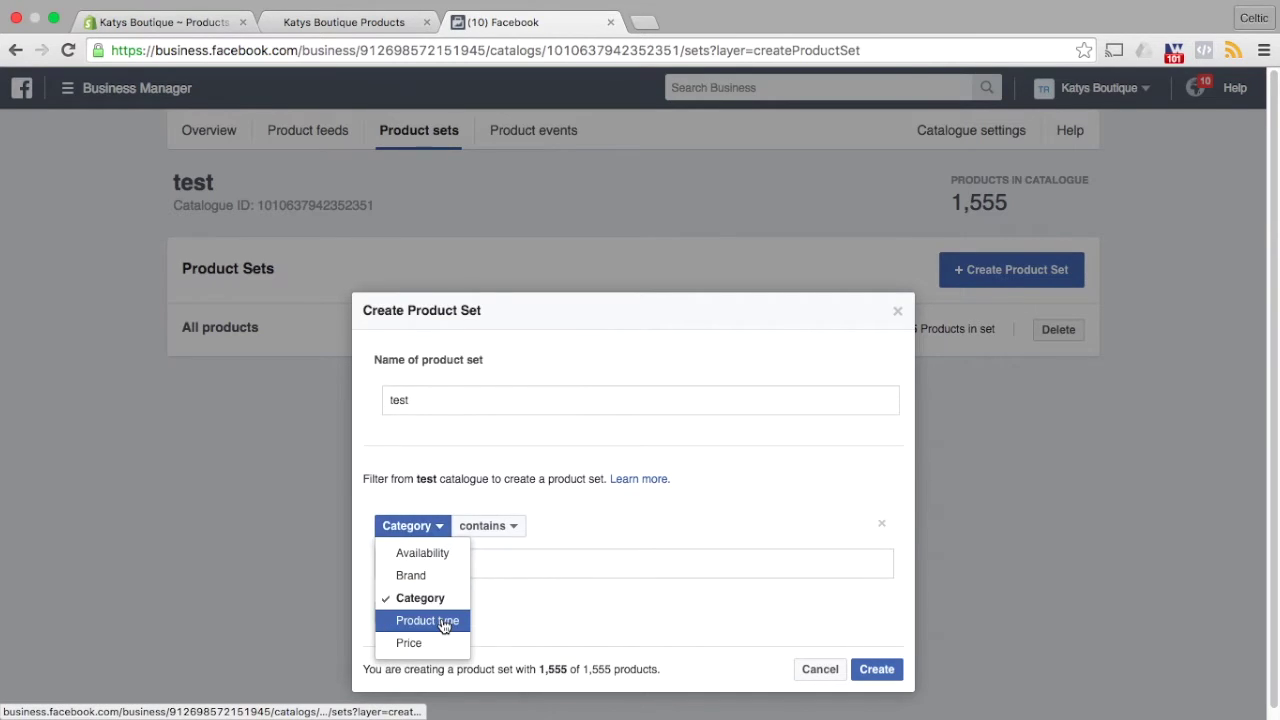
{"action": "left_click", "coordinate": [443, 617]}
{"action": "left_click", "coordinate": [520, 526]}
{"action": "left_click", "coordinate": [508, 597]}
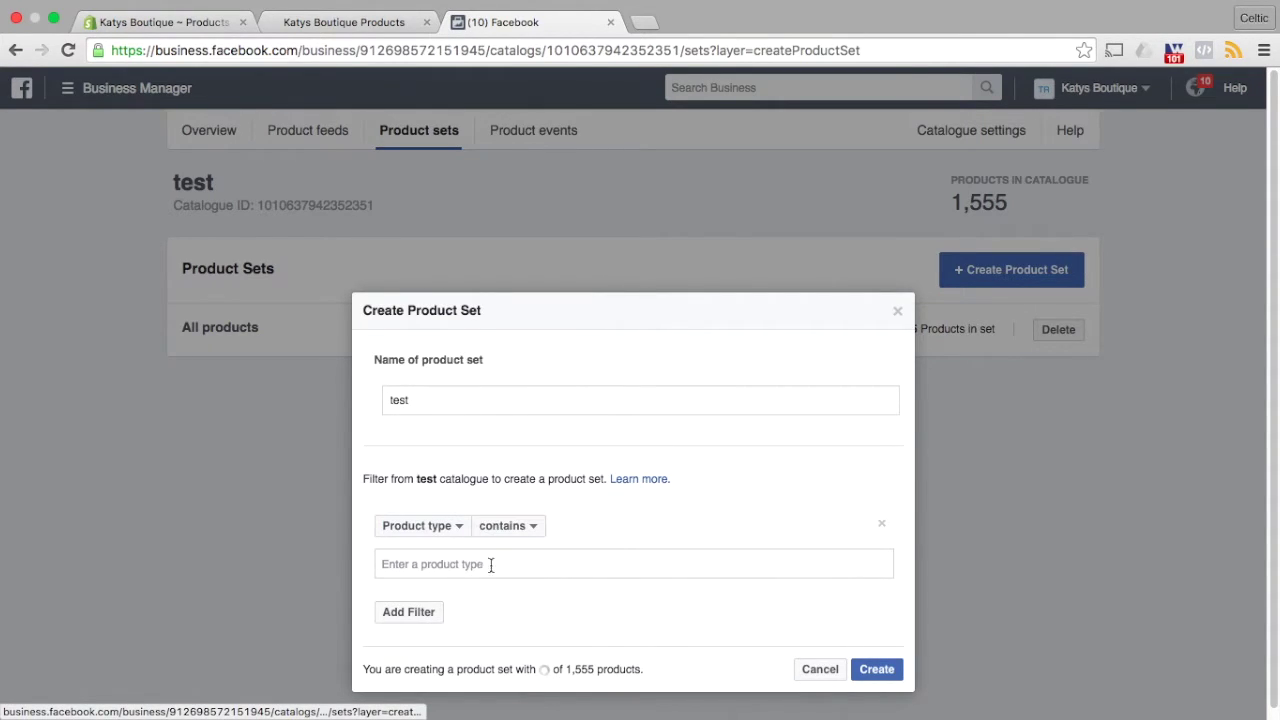
{"action": "left_click", "coordinate": [453, 558]}
{"action": "type", "text": "test"}
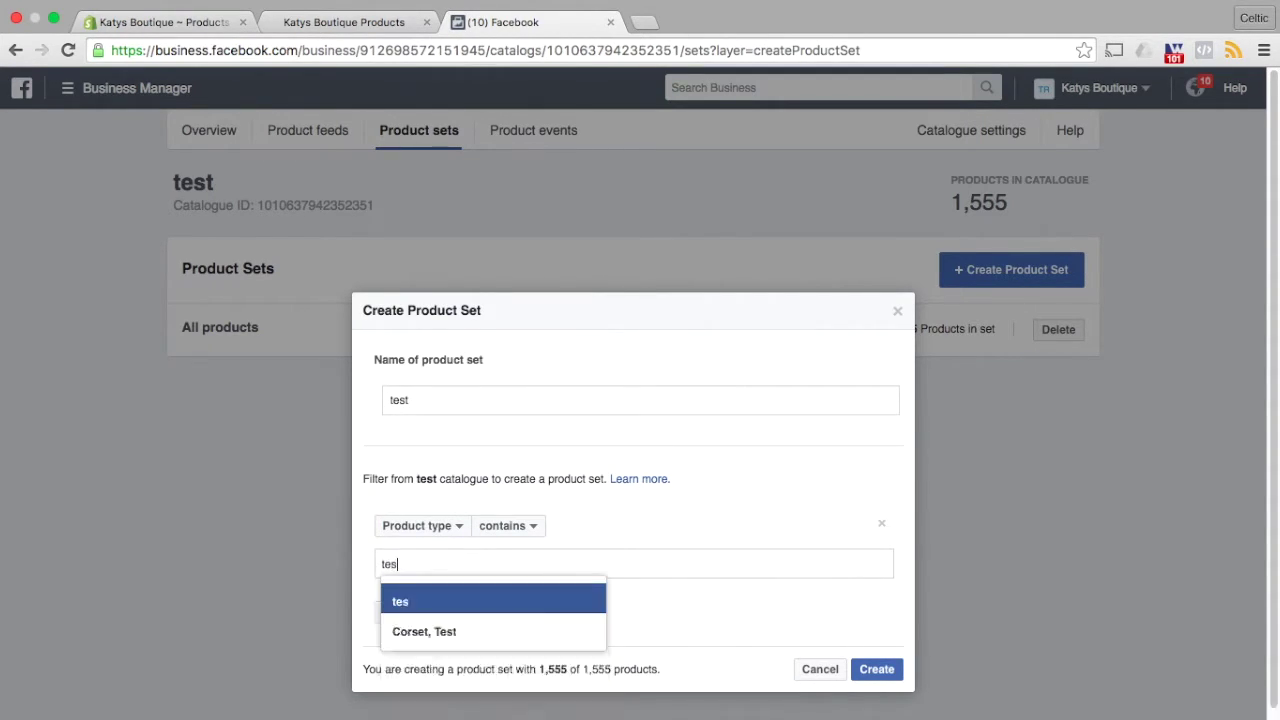
{"action": "left_click", "coordinate": [418, 604]}
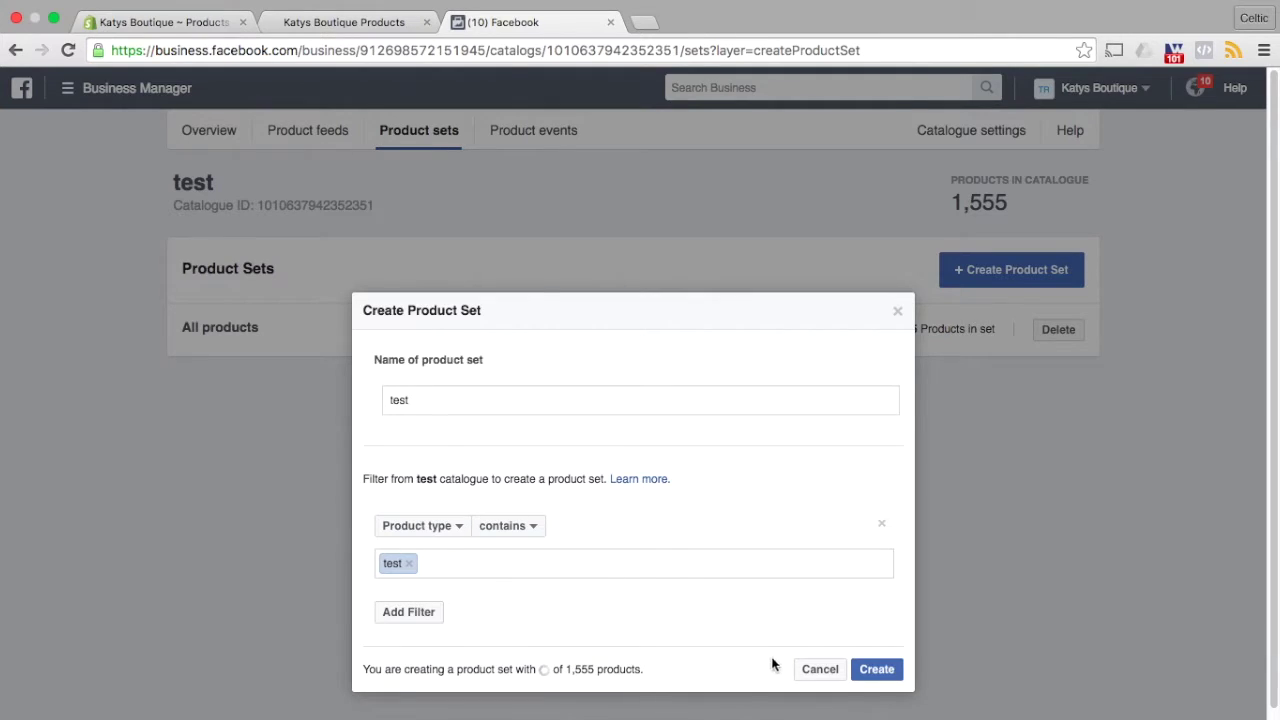
{"action": "left_click", "coordinate": [877, 669]}
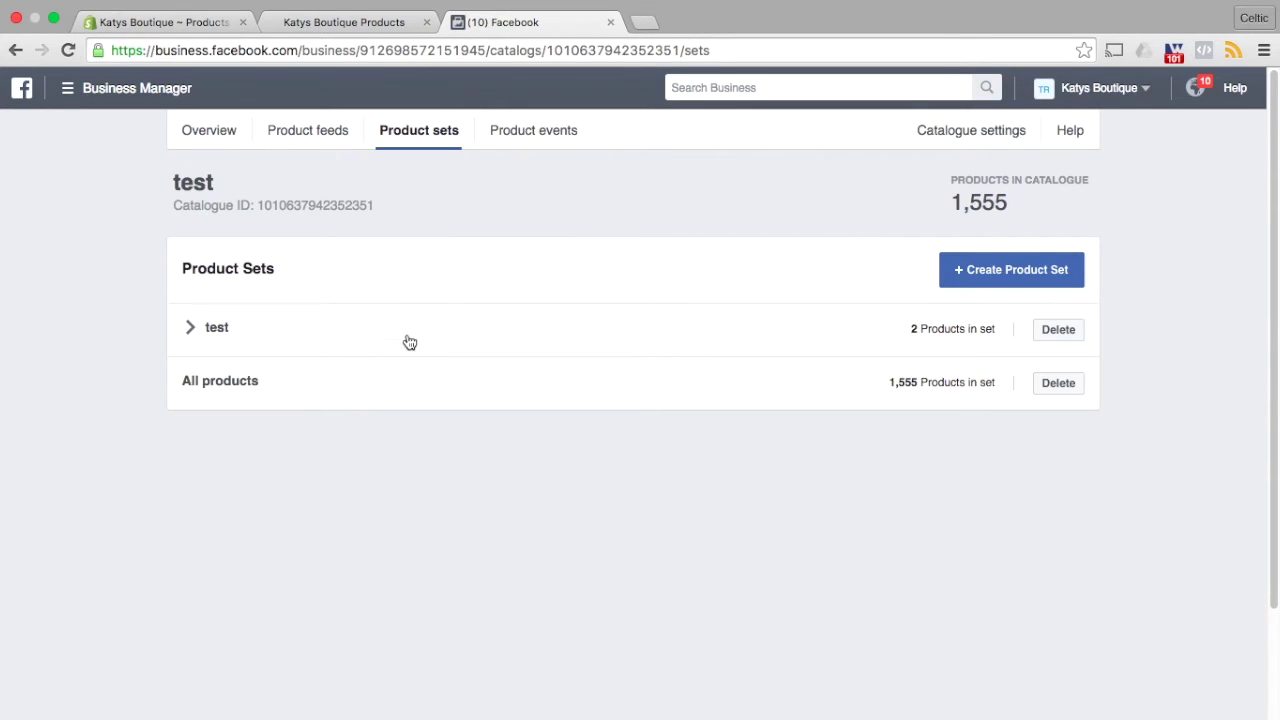
- Remove the pp_test tag from the Amoureux Corset in Black/Red and save the product
{"action": "left_click", "coordinate": [157, 18]}
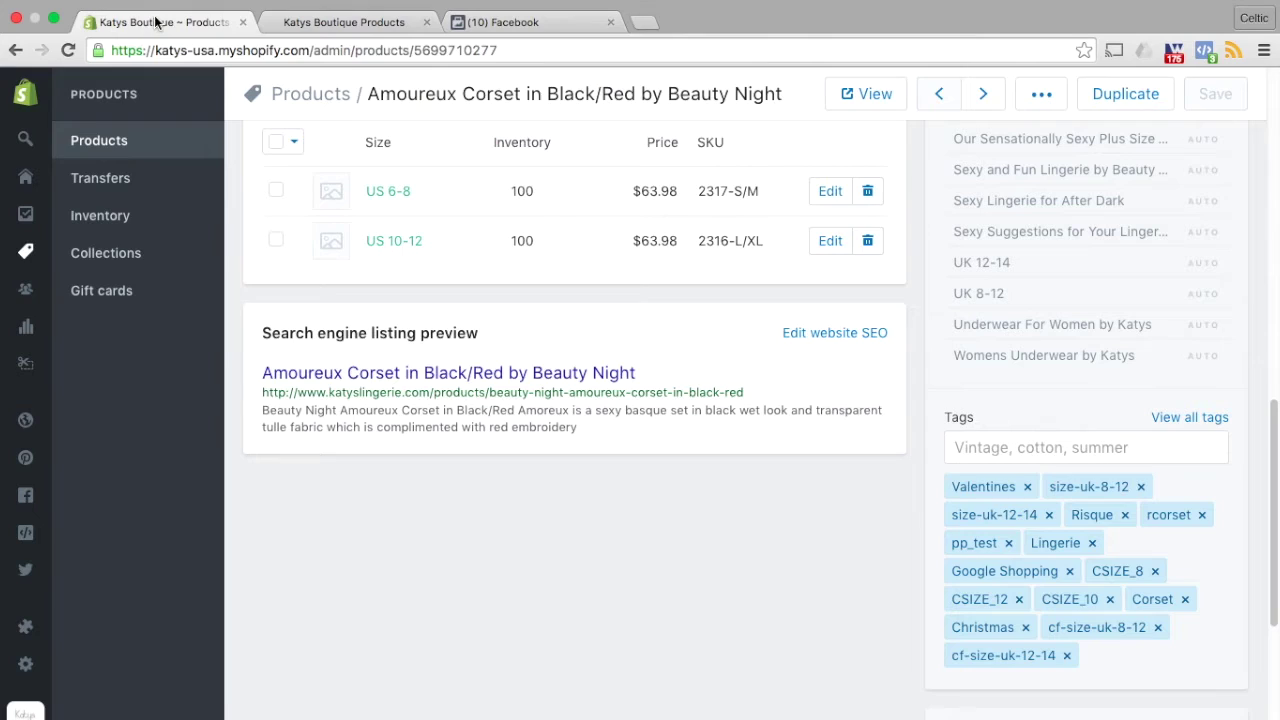
{"action": "left_click", "coordinate": [1009, 543]}
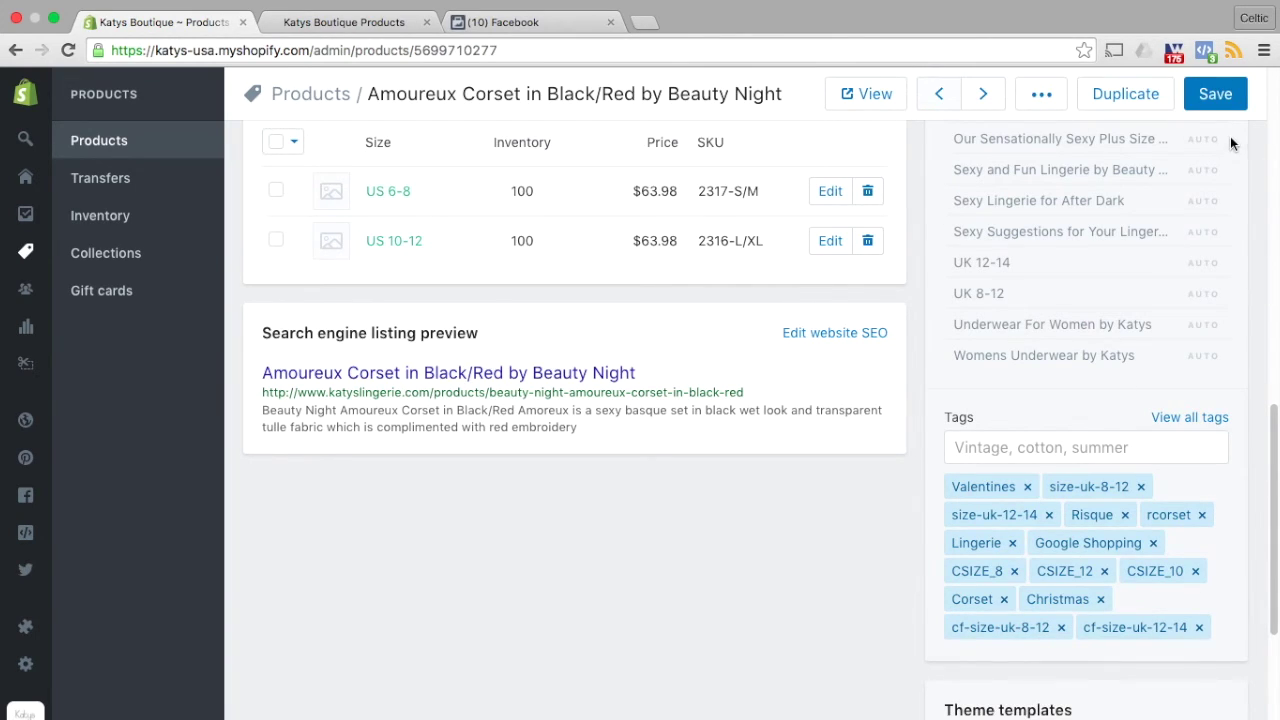
{"action": "left_click", "coordinate": [1219, 100]}
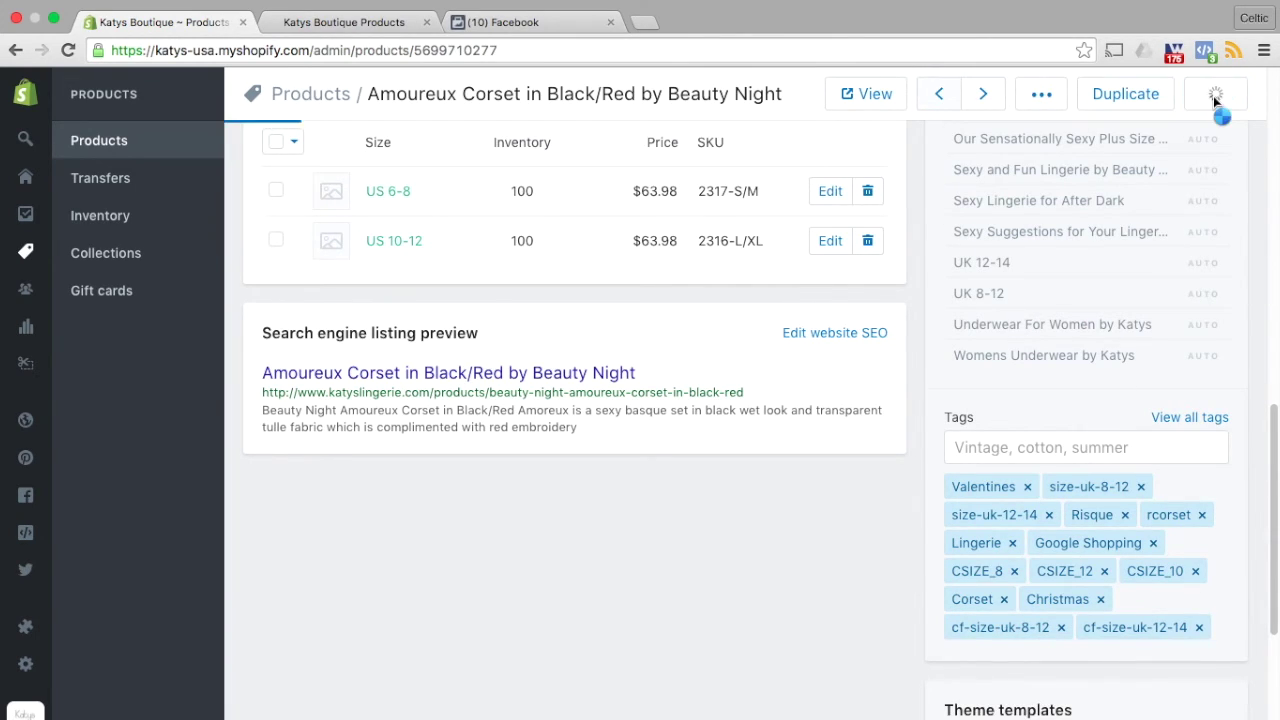
- Reload the Pixel Perfect feed so the corset's product type reads just 'Corset'
{"action": "left_click", "coordinate": [360, 25]}
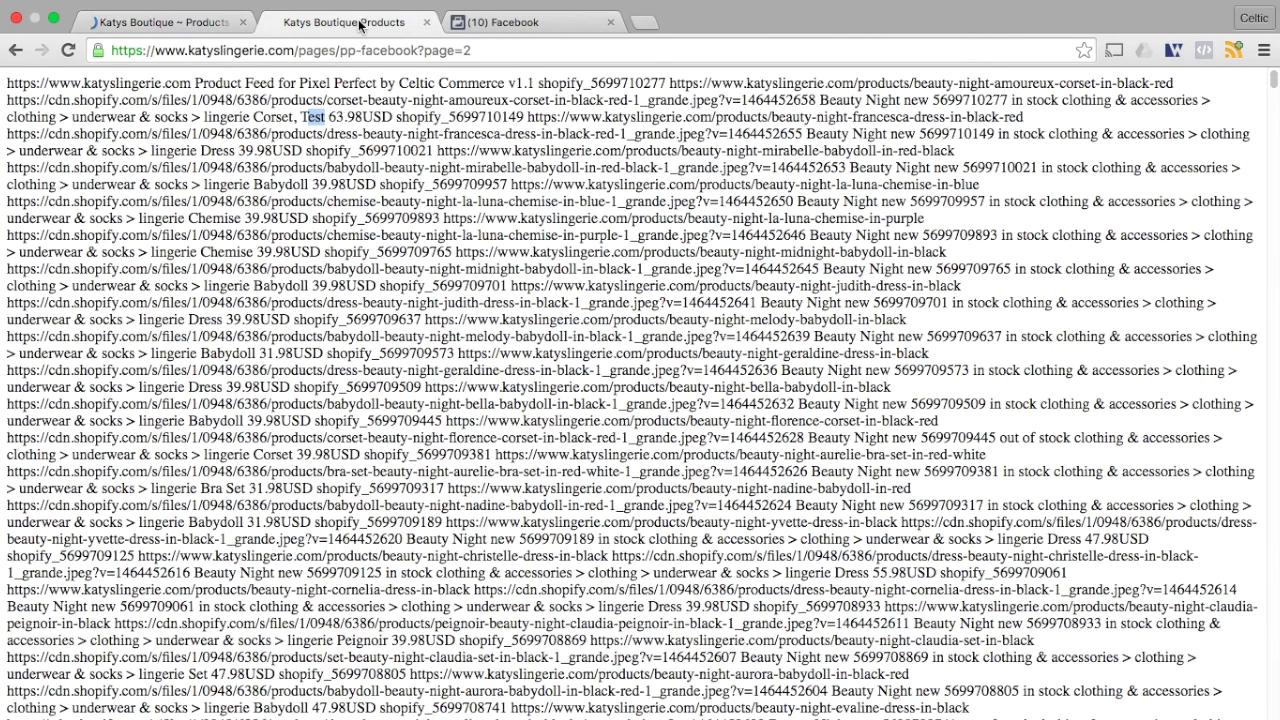
{"action": "left_click", "coordinate": [67, 50]}
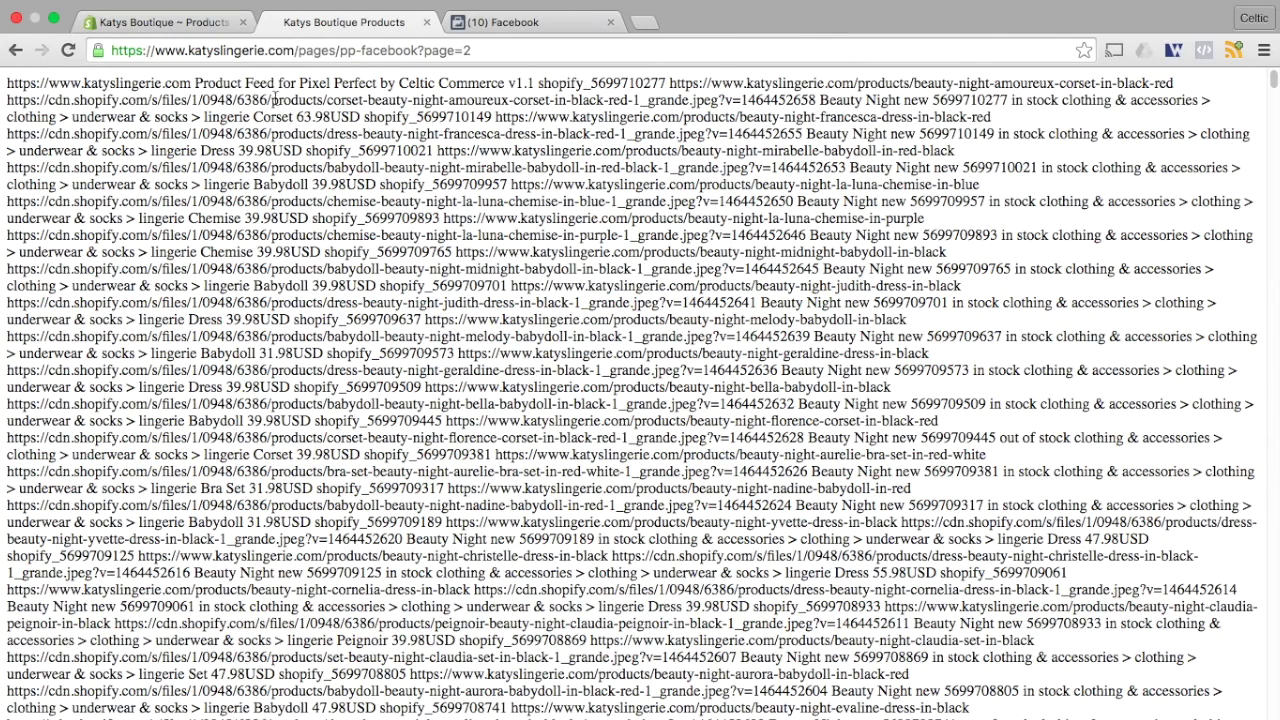
- Go back to Facebook's Product sets page, where the test set still holds 2 products
{"action": "left_click", "coordinate": [521, 25]}
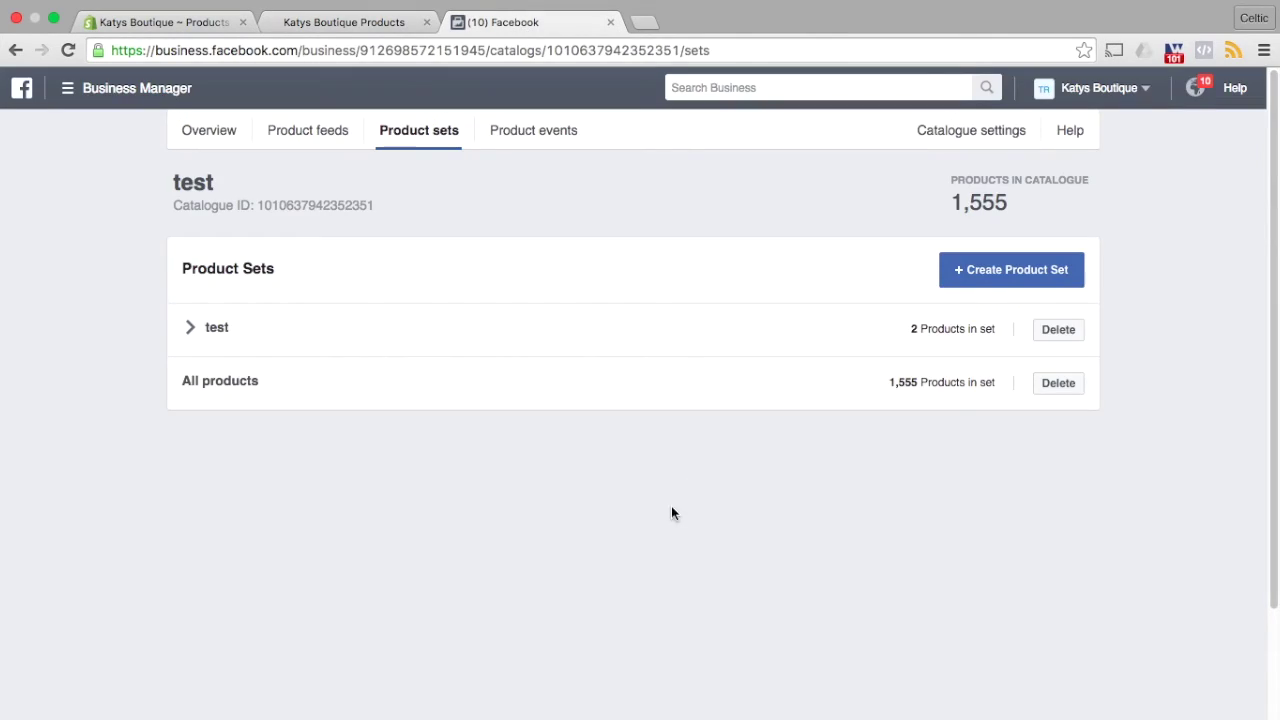